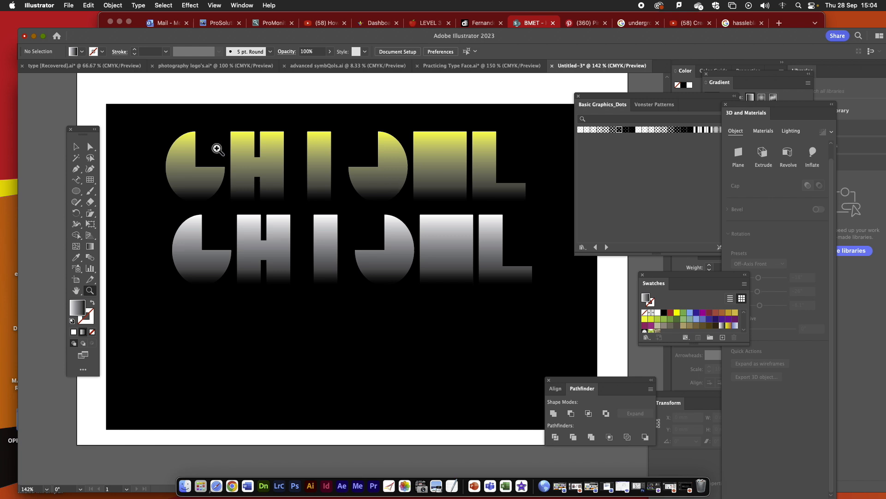
- Switch to the open Practicing Type Face.ai document with the alphabet grid
left_click(76, 146)
left_click(471, 67)
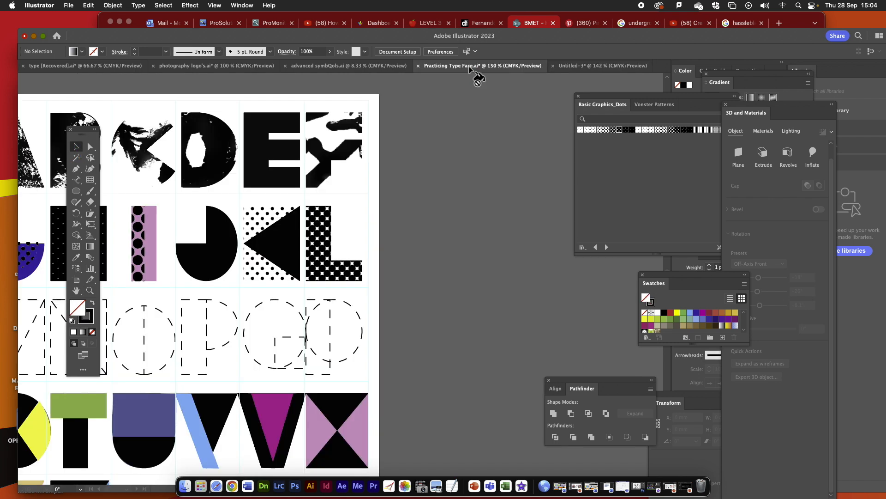
scroll(382, 277, "down", 5)
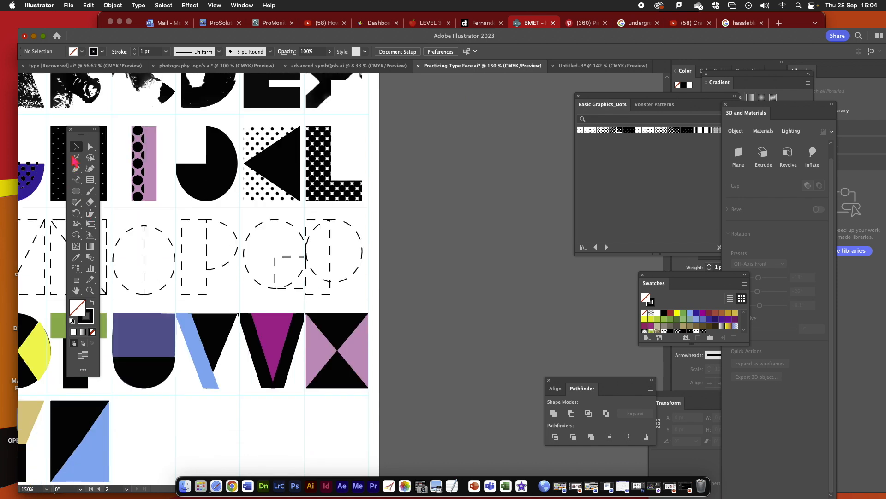
left_click(74, 445)
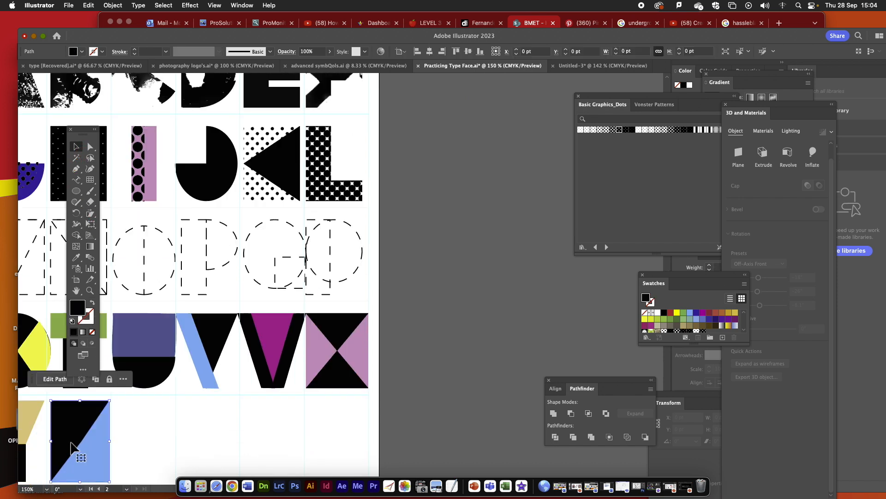
key("super+v")
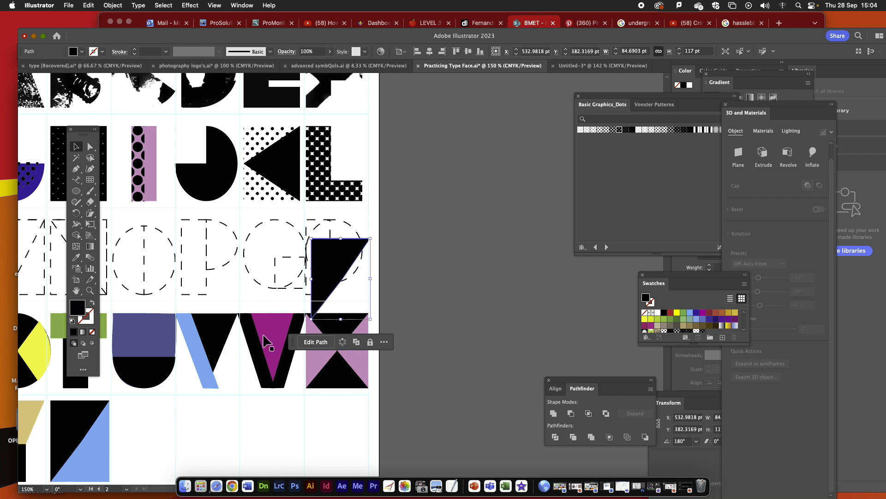
key("super+z")
left_click(97, 448, "shift")
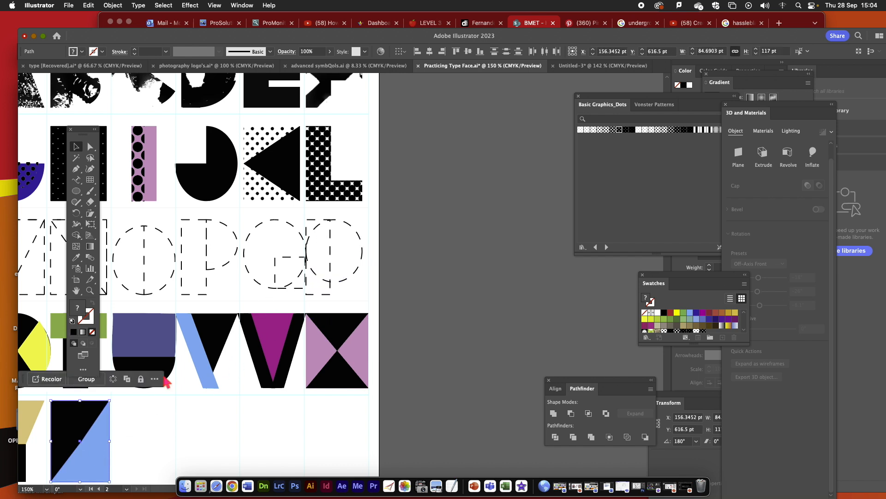
left_click_drag(119, 366, 293, 341)
key("super+z")
- Duplicate both parts of the purple and black letter U and place the copy on the empty pasteboard beside the artboard
left_click(149, 325, "shift")
key("super+c")
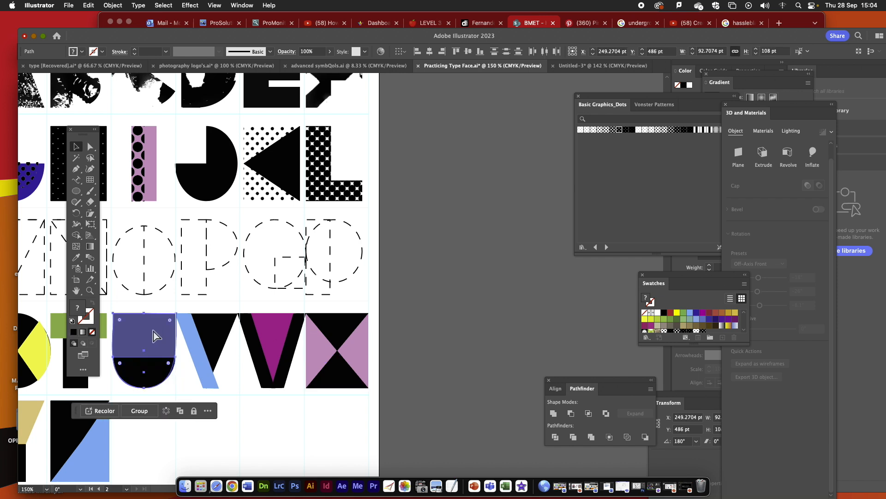
key("super+v")
left_click_drag(330, 283, 481, 249)
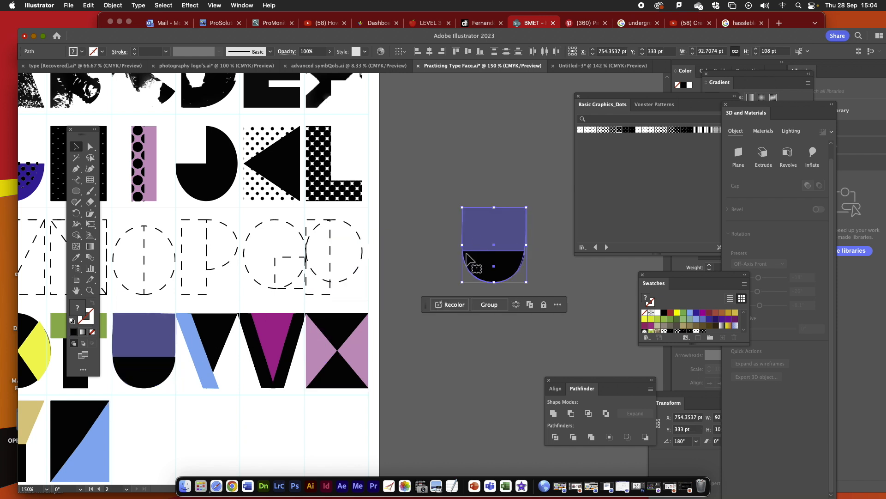
- Unite the copied U's two parts into a single shape and move it up the pasteboard, closer to the artboard
scroll(429, 341, "up", 1)
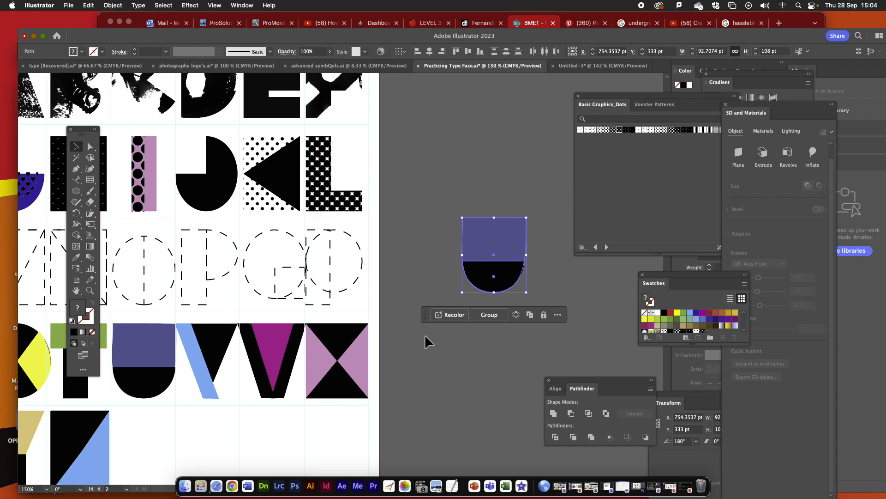
left_click(554, 413)
left_click(491, 374)
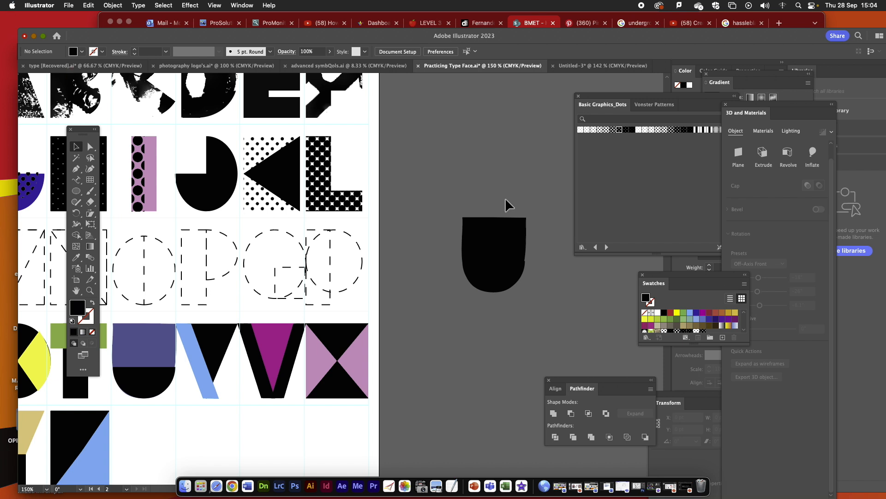
left_click_drag(499, 267, 449, 142)
scroll(429, 157, "up", 5)
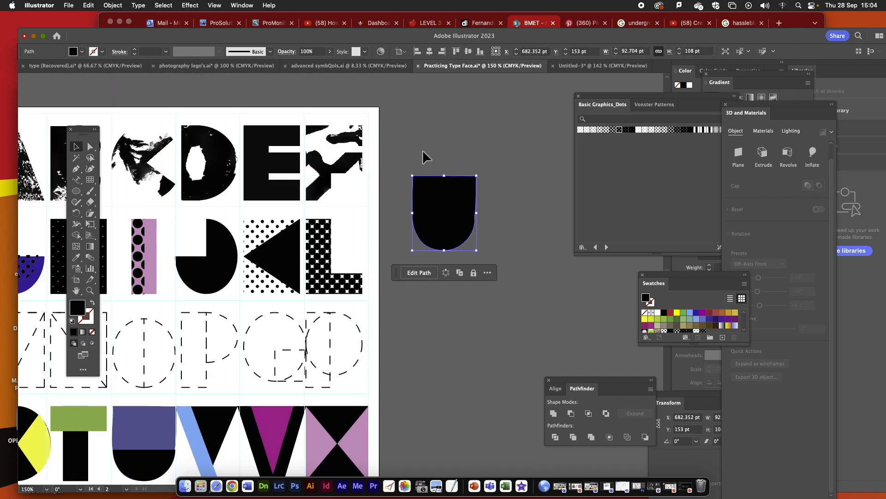
left_click(236, 163)
left_click(279, 165)
left_click(329, 172)
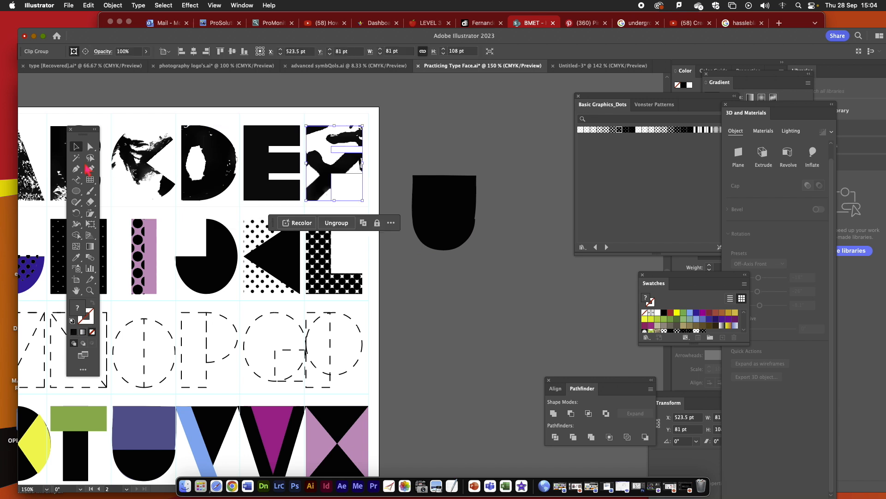
left_click(56, 178)
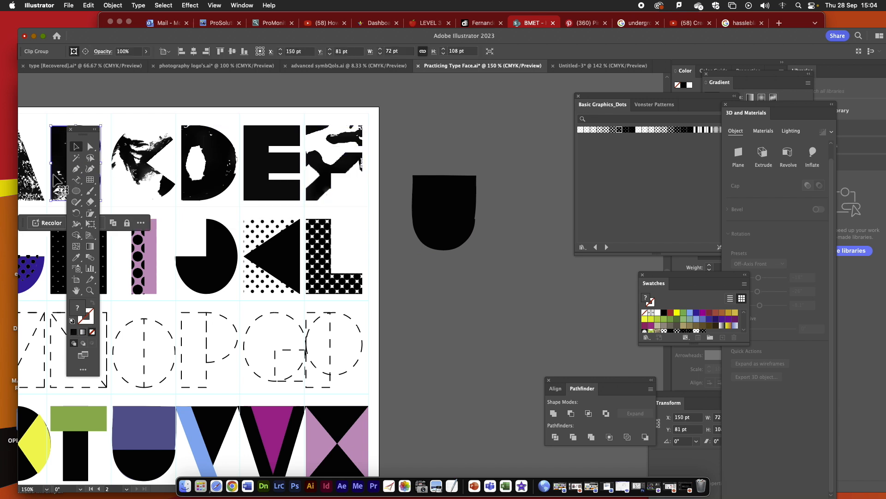
- Switch to Photoshop, copy a rectangular marquee selection of the painted M in the scan, and return to Illustrator
left_click(291, 486)
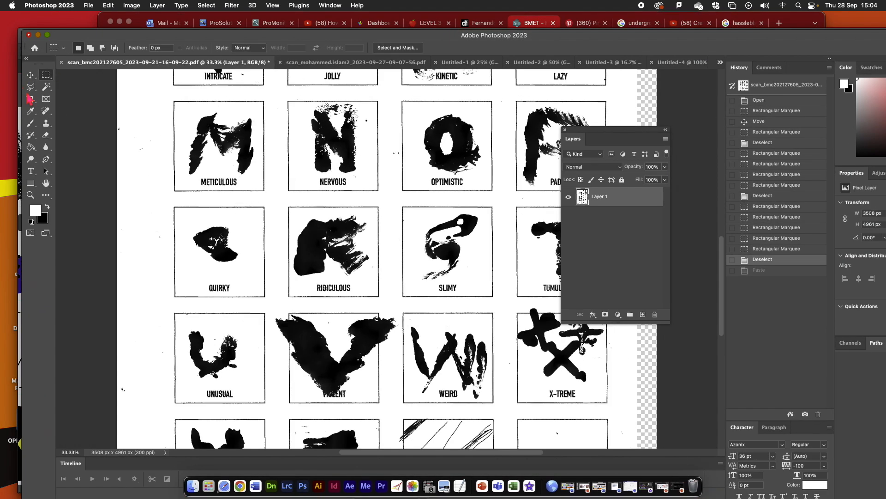
left_click_drag(199, 108, 260, 174)
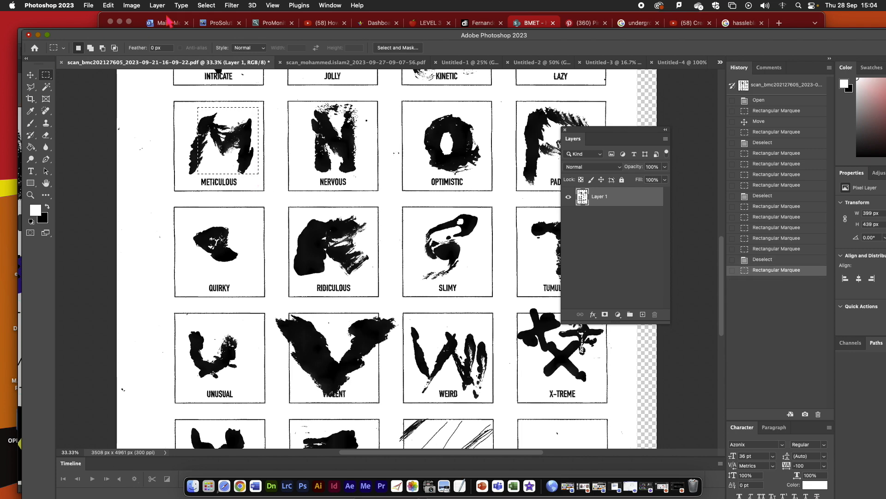
left_click_drag(110, 35, 476, 28)
left_click(198, 138)
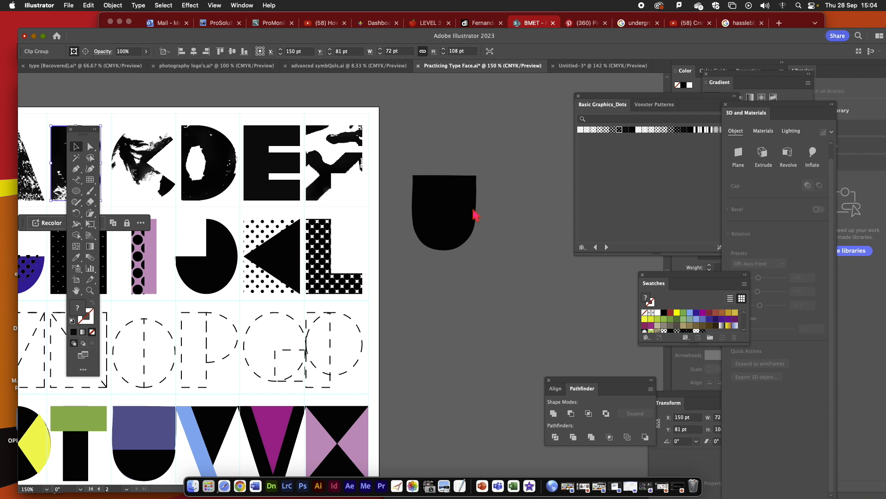
- Paste the painted M texture and position it on the pasteboard overlapping the lower part of the U shape
key("super+v")
left_click_drag(363, 226, 531, 182)
left_click_drag(492, 233, 492, 252)
- Bring the U shape to the front and move it over the middle of the painted texture
left_click(451, 190)
left_click(122, 5)
mouse_move(137, 33)
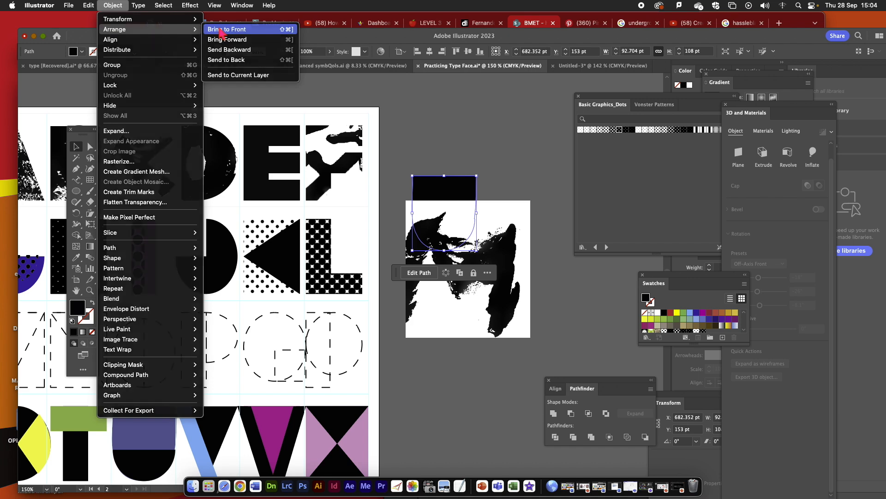
left_click(226, 29)
left_click_drag(438, 190, 470, 240)
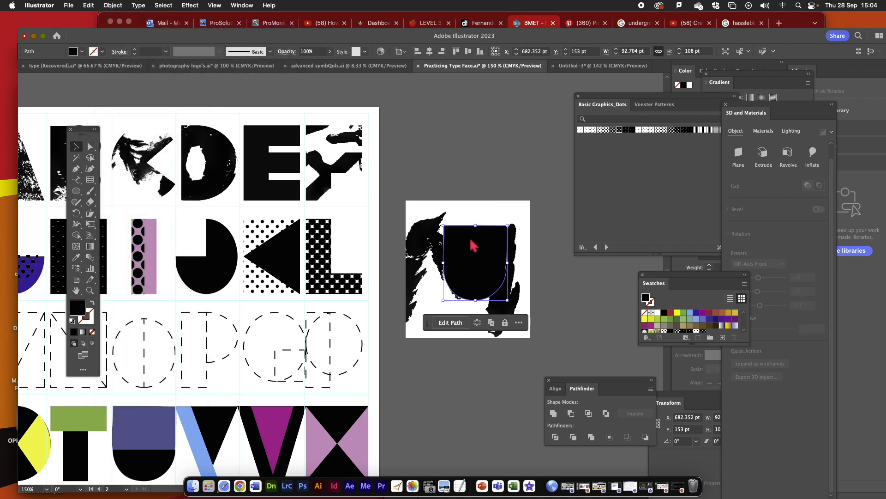
- Make a clipping mask from the U shape and the painted texture, and move the textured U up beside the first letter row
left_click(505, 308, "shift")
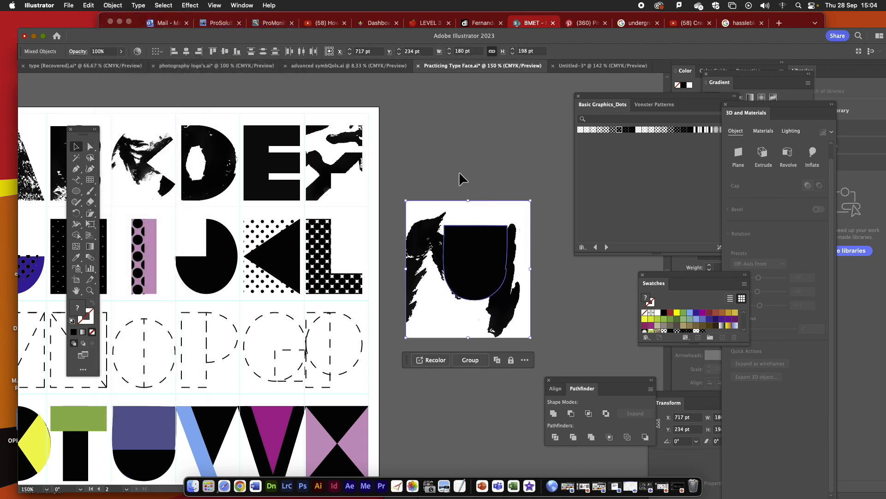
left_click(95, 6)
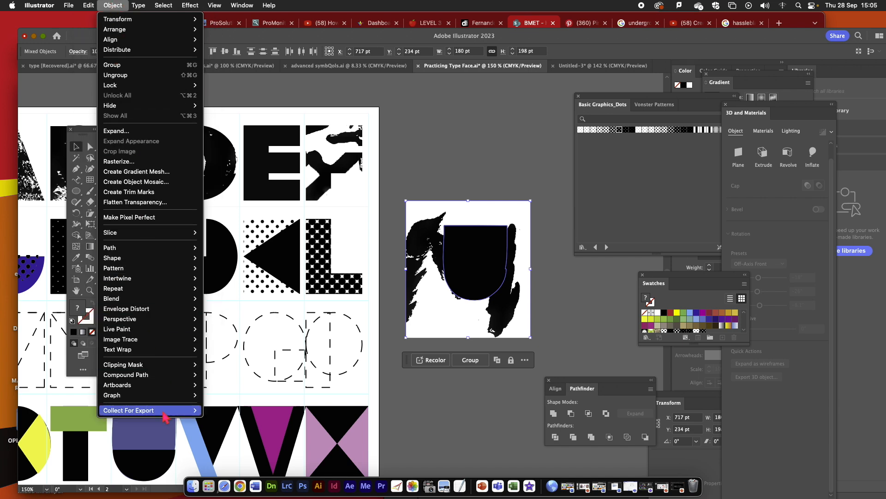
mouse_move(172, 370)
left_click(215, 364)
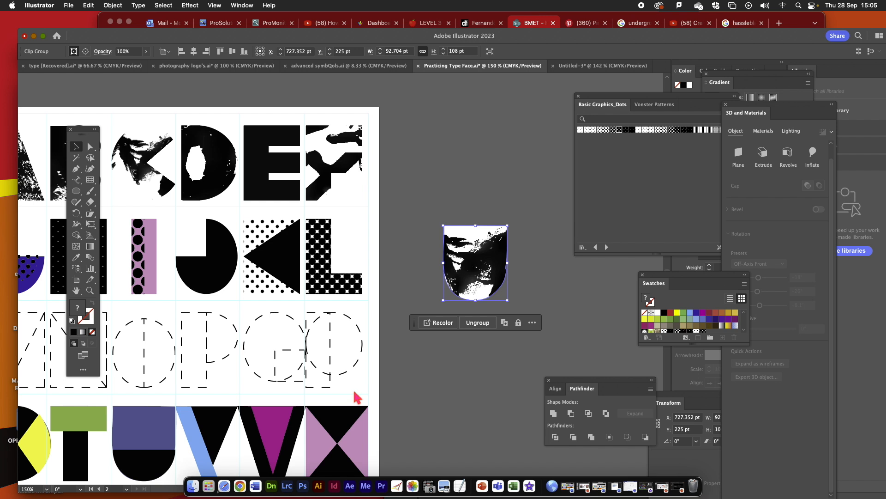
left_click(488, 192)
left_click_drag(489, 275, 463, 173)
- Duplicate both parts of the light blue and black V and place the copy below the textured U on the pasteboard
left_click(318, 270)
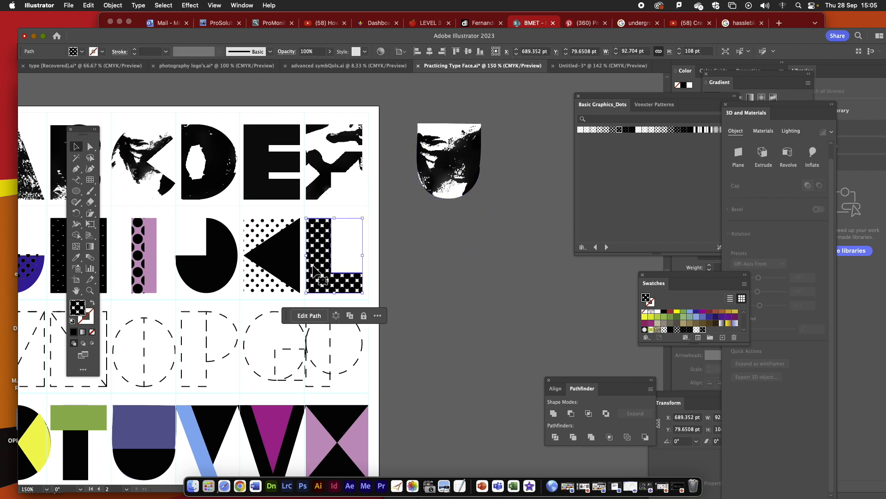
scroll(317, 288, "down", 1)
left_click(193, 408)
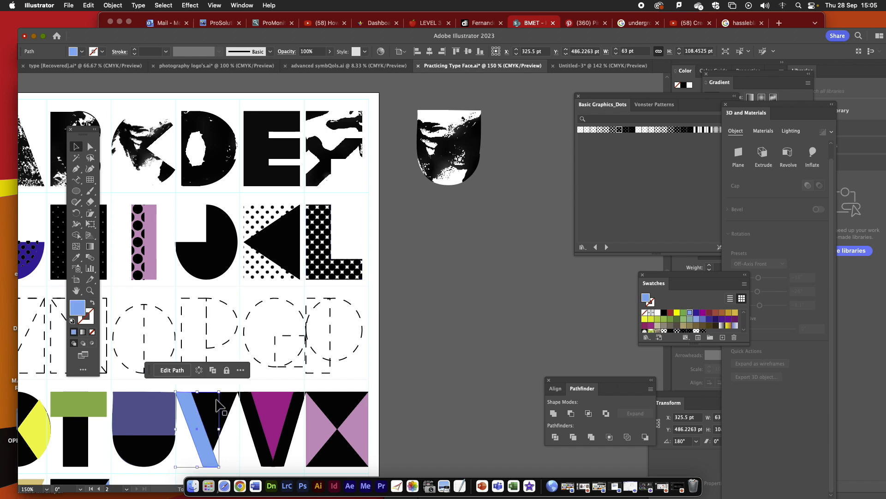
left_click(230, 399, "shift")
key("super+c")
key("super+v")
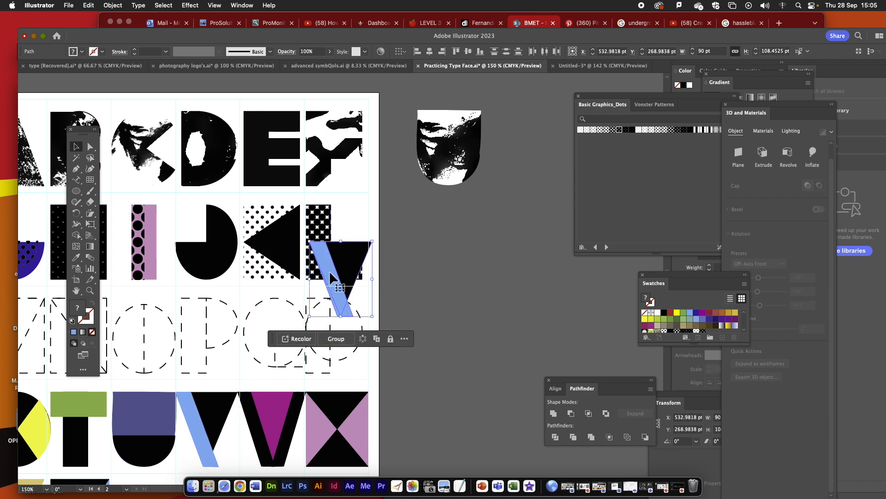
left_click_drag(349, 267, 465, 231)
left_click(516, 239)
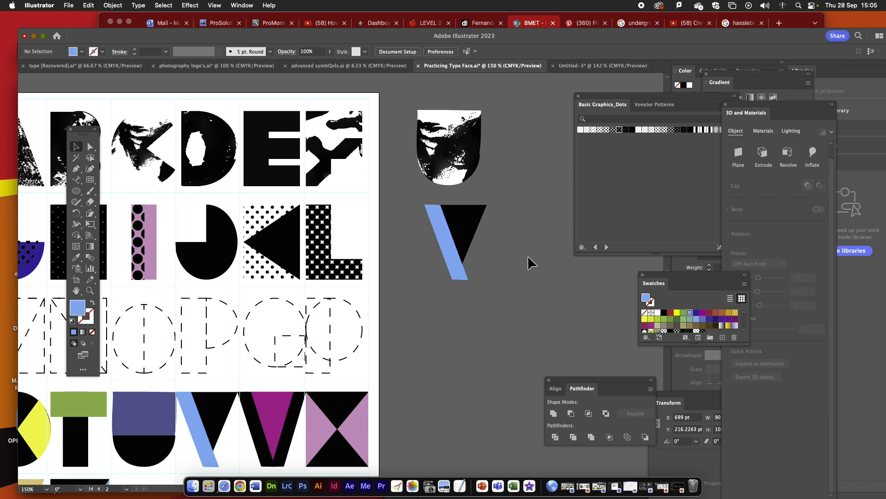
- Close the dot pattern library, then move the Swatches panel beside the copied letters and enlarge it to show every swatch
left_click_drag(664, 96, 600, 98)
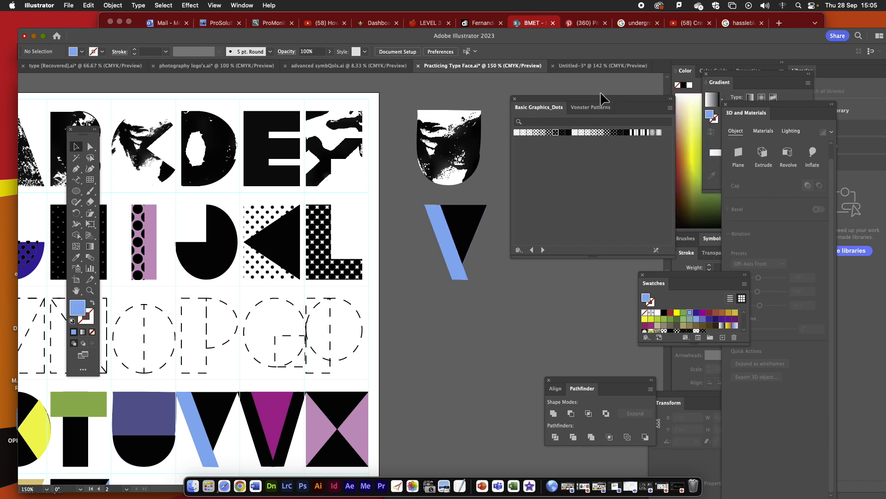
left_click(515, 98)
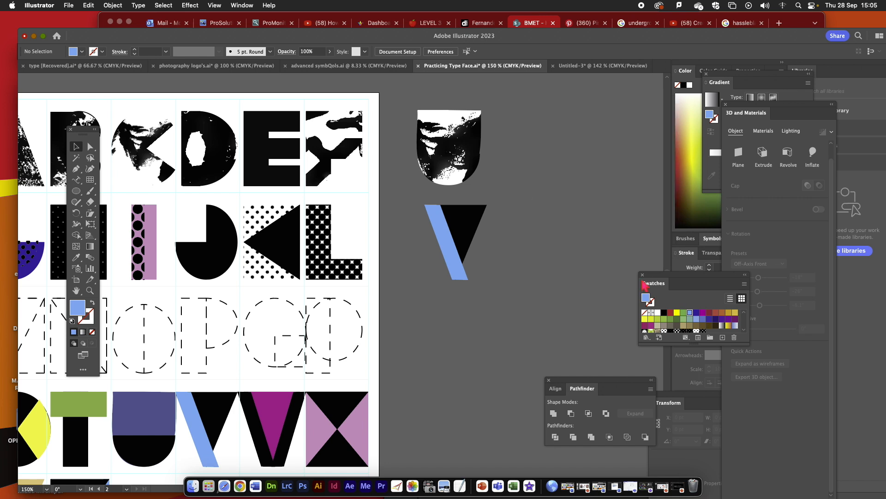
left_click_drag(670, 279, 546, 126)
left_click_drag(629, 197, 643, 278)
left_click(258, 5)
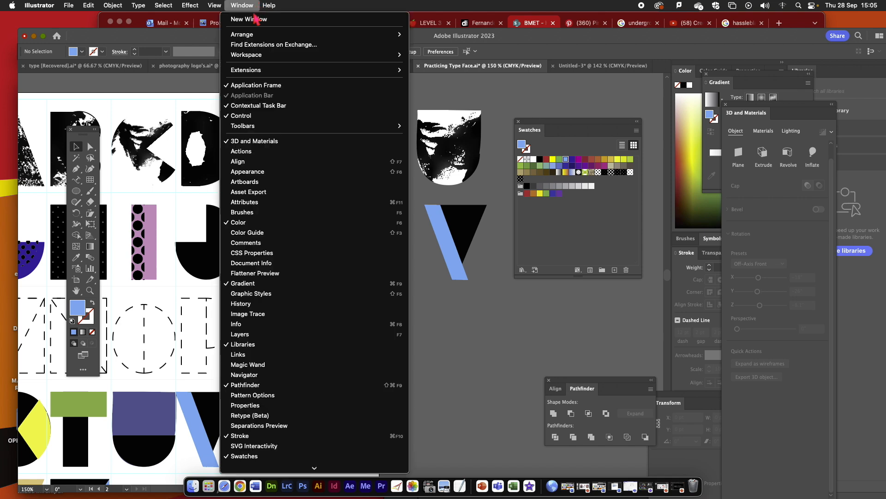
scroll(279, 406, "down", 3)
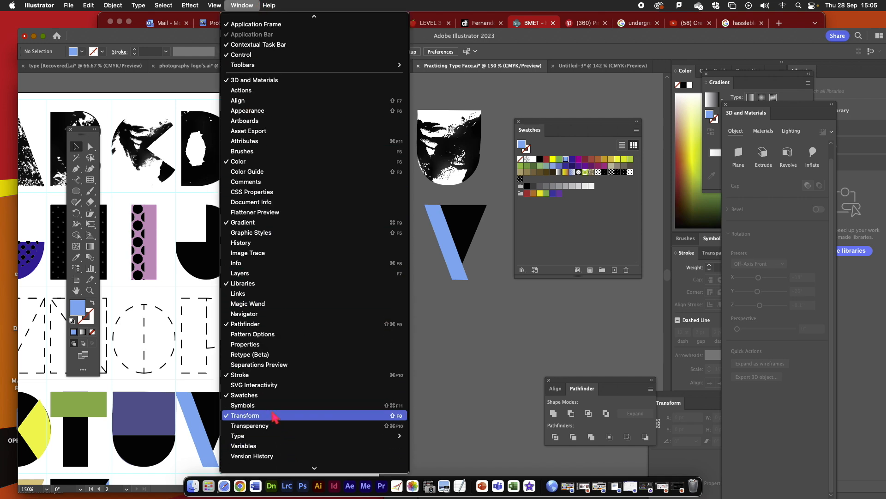
left_click(548, 305)
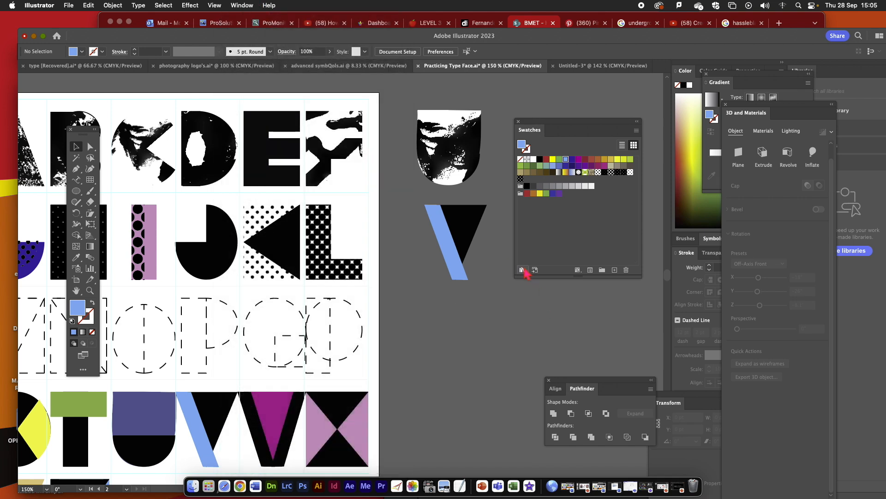
- Open the Basic Graphics_Dots pattern swatch library
left_click(523, 270)
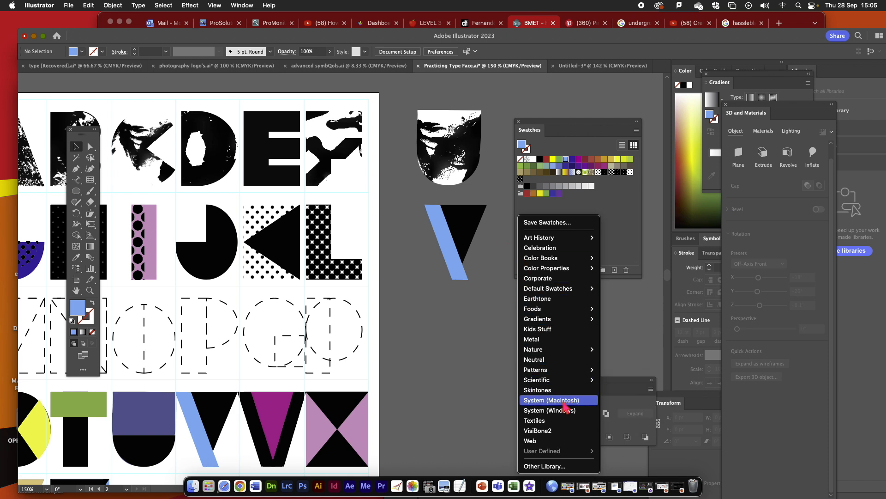
mouse_move(560, 373)
mouse_move(652, 383)
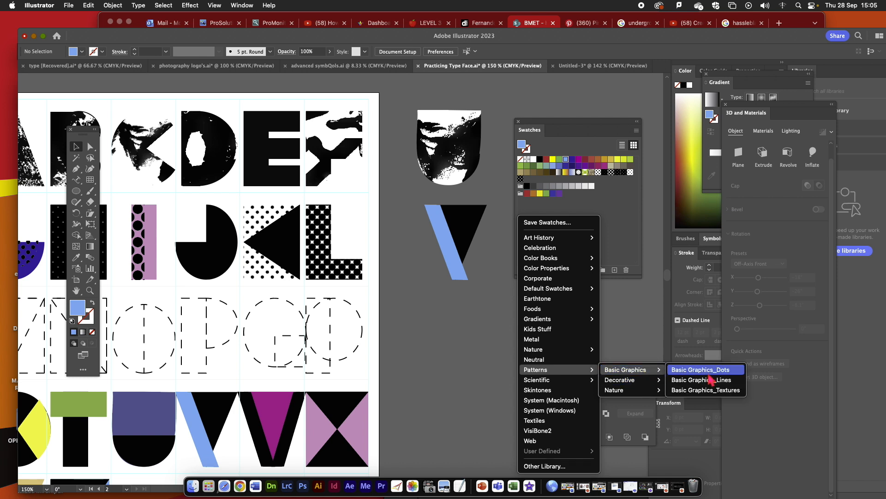
left_click(708, 374)
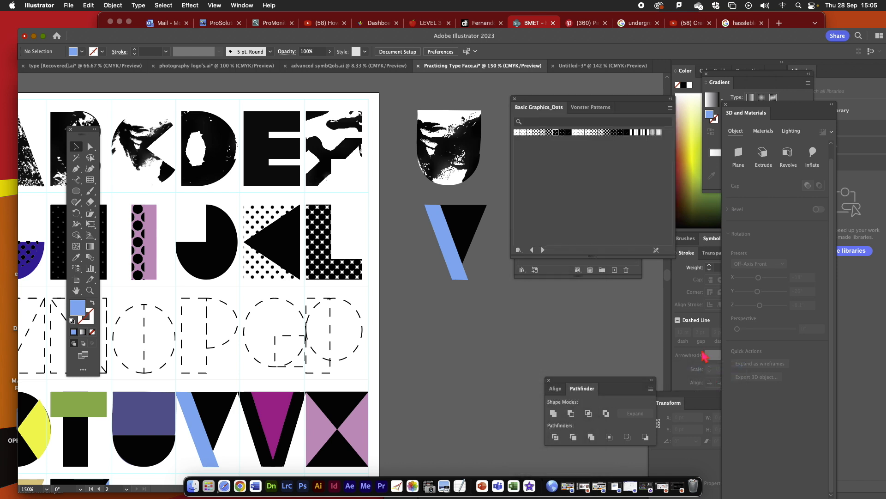
- Fill the copied V's light blue diagonal with a large dense dot pattern and its black triangle with a small dot pattern
left_click(449, 253)
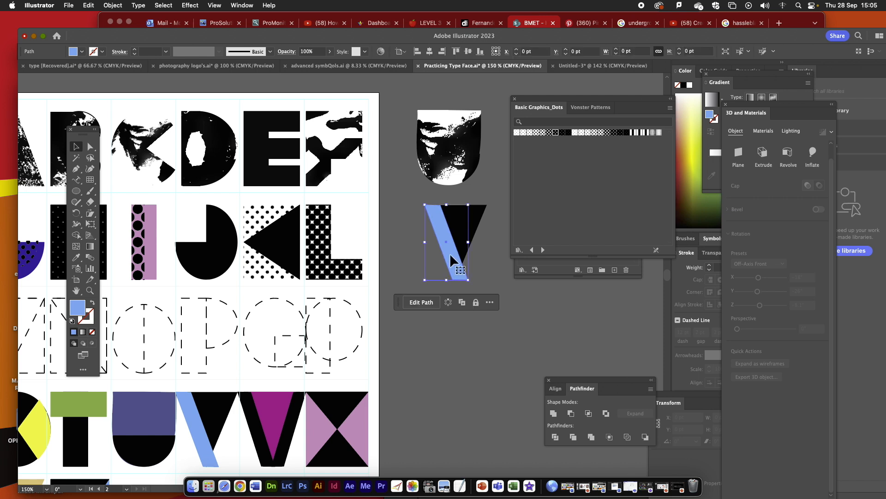
left_click(611, 134)
left_click(478, 217)
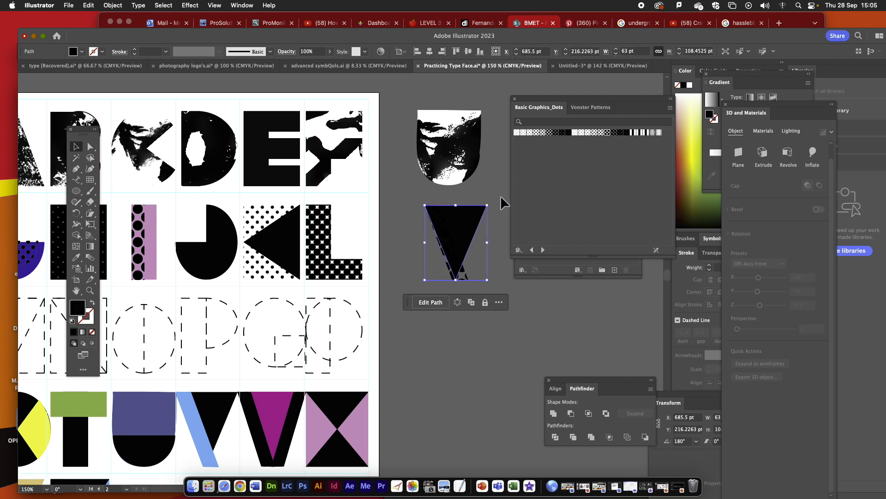
left_click(530, 132)
left_click(460, 303)
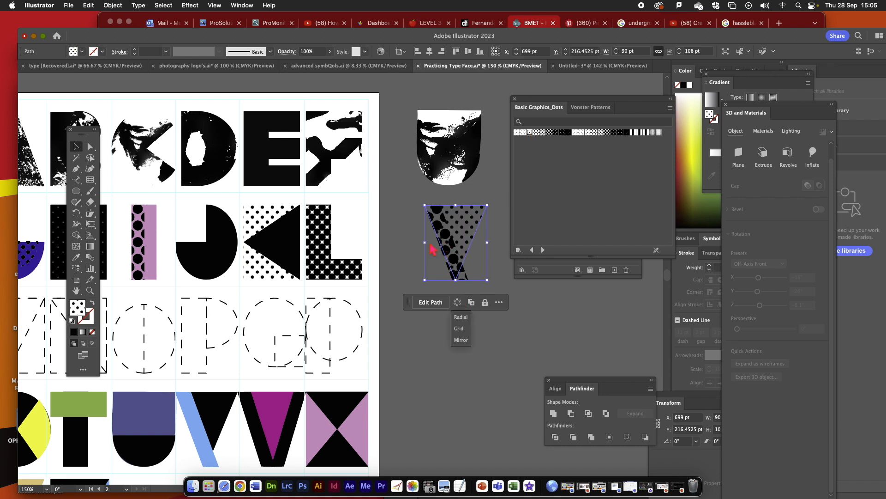
- Shift the large-dotted diagonal of the copied V slightly up and left, away from its small-dotted triangle
left_click(430, 244)
left_click(416, 252)
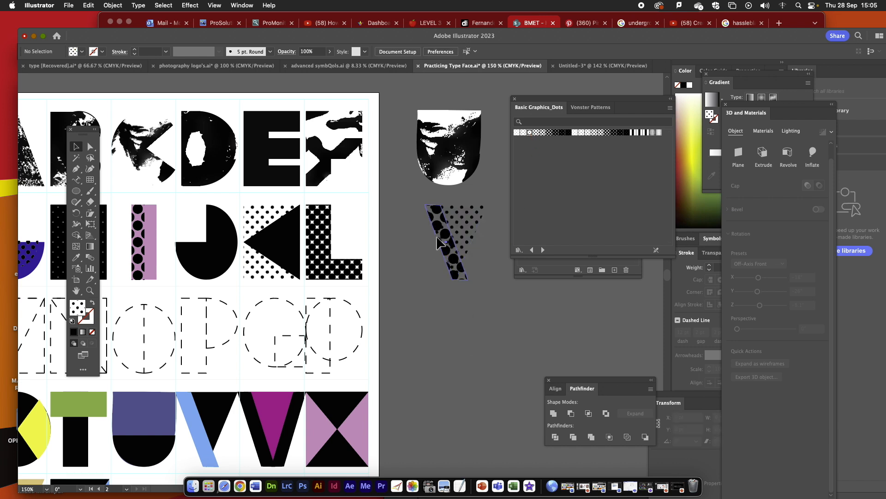
key("a")
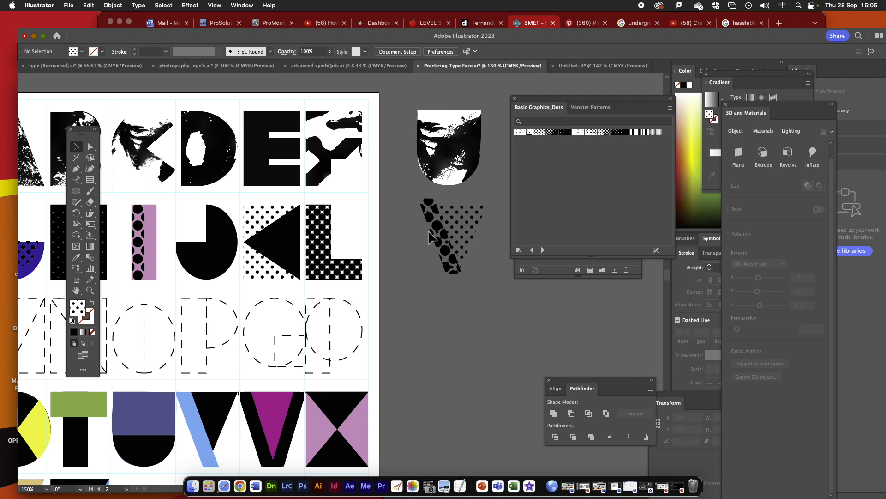
left_click(431, 234)
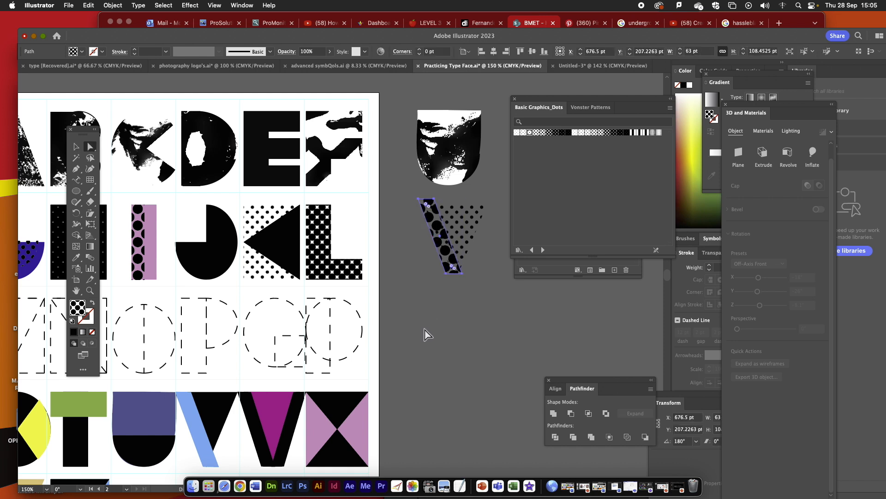
- Duplicate both parts of the green and black T and place the copy below the patterned V on the pasteboard
left_click(69, 412)
left_click(71, 444, "shift")
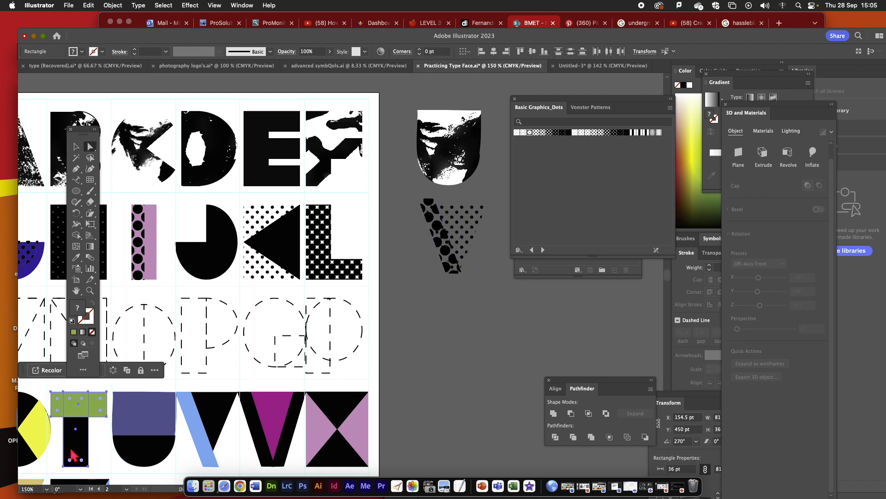
key("super+c")
key("super+v")
left_click_drag(332, 301, 459, 345)
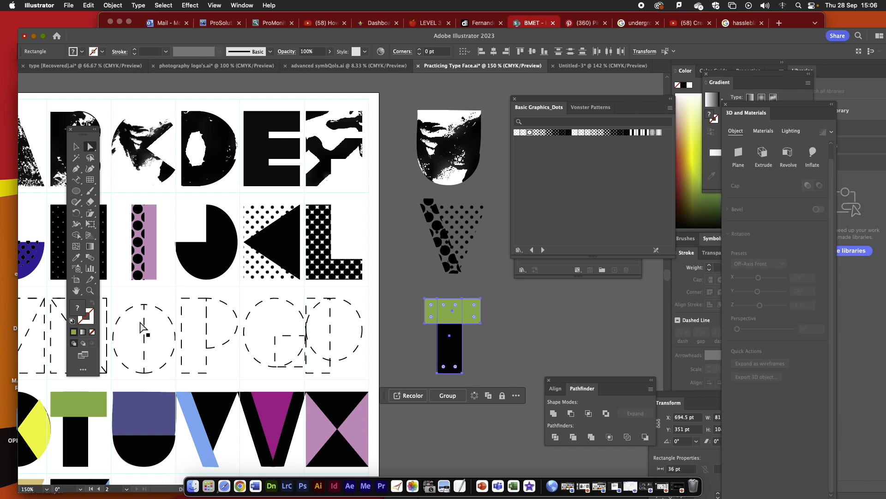
- Remove the fill from both parts of the copied T and give them a black 1 pt stroke
left_click(92, 331)
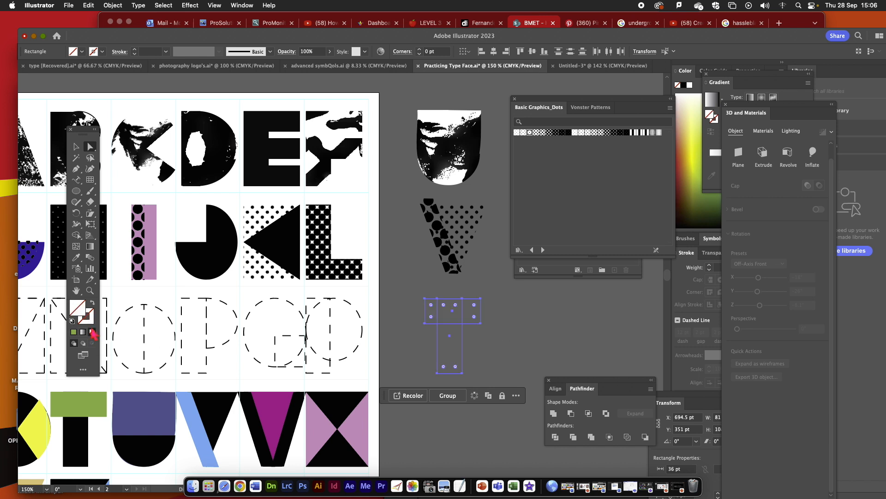
left_click(86, 316)
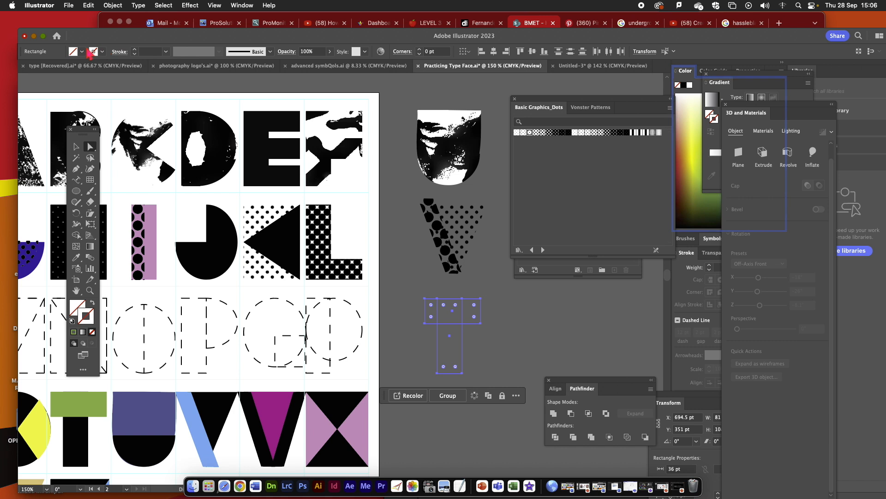
left_click(102, 51)
left_click(27, 68)
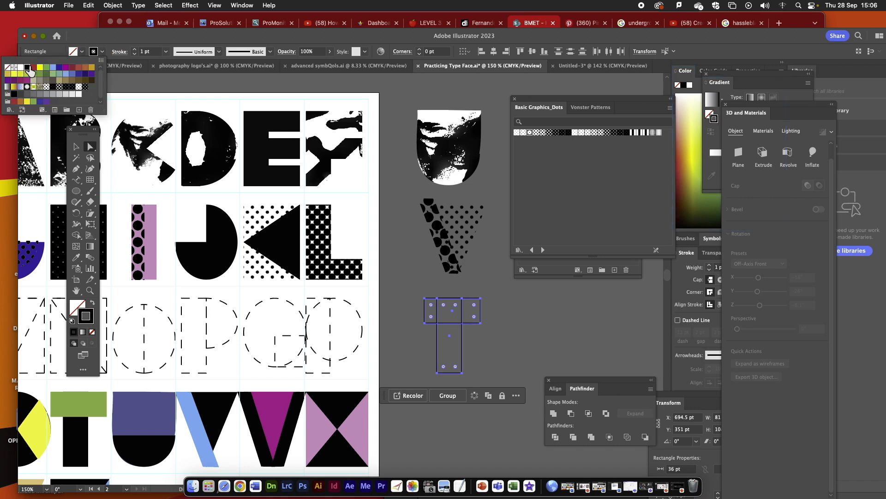
left_click(536, 332)
left_click(533, 328)
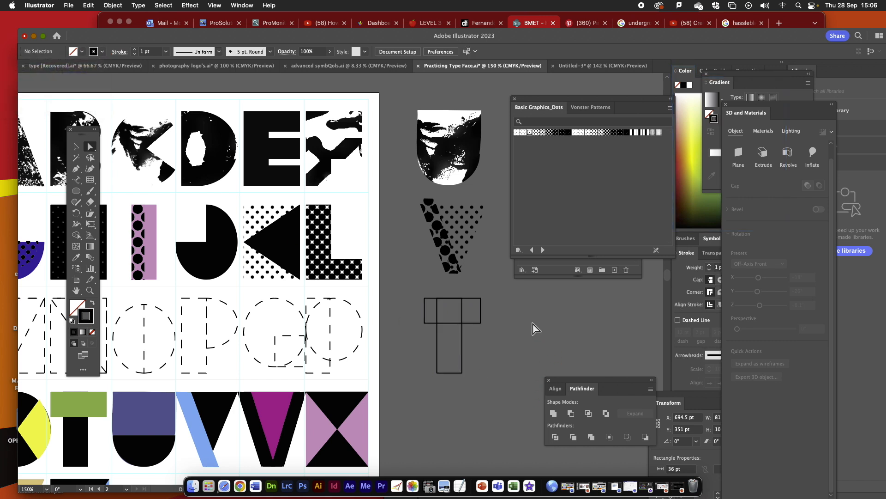
- Zoom in on the outlined T and float the Stroke panel beside it
left_click(90, 291)
left_click_drag(415, 296, 396, 269)
left_click(77, 291)
mouse_move(687, 252)
left_mouse_down()
mouse_move(365, 175)
mouse_move(276, 107)
left_mouse_up()
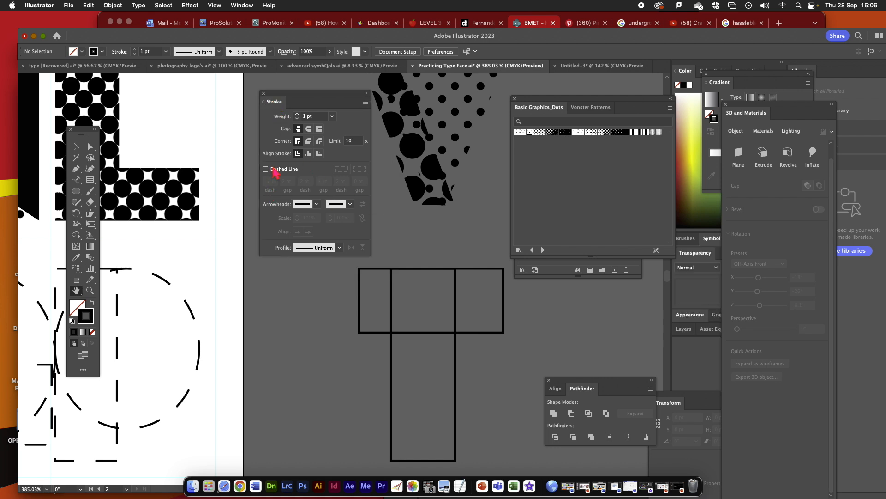
- Turn on the dashed line option and set all three dashes and all three gaps to 5 pt
left_click(266, 169)
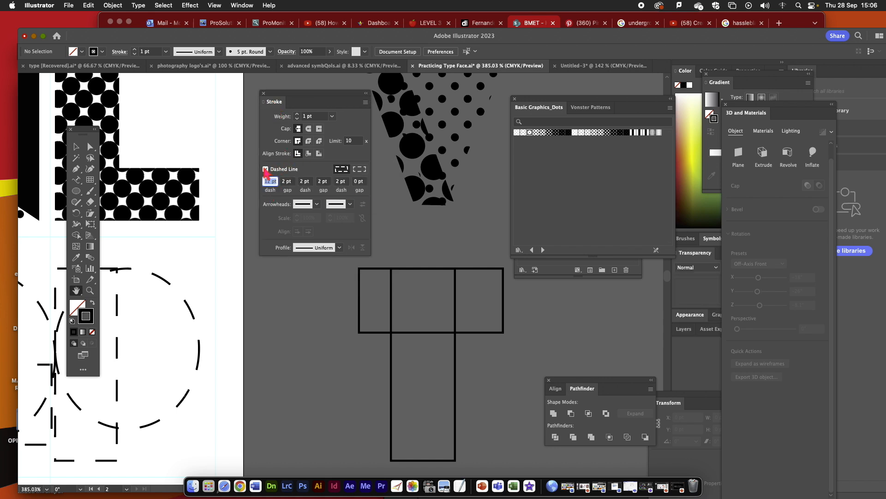
left_click(277, 182)
type("5")
key("Tab")
type("5")
key("Tab")
type("5")
key("Tab")
type("5")
key("Tab")
type("5")
key("Tab")
type("5")
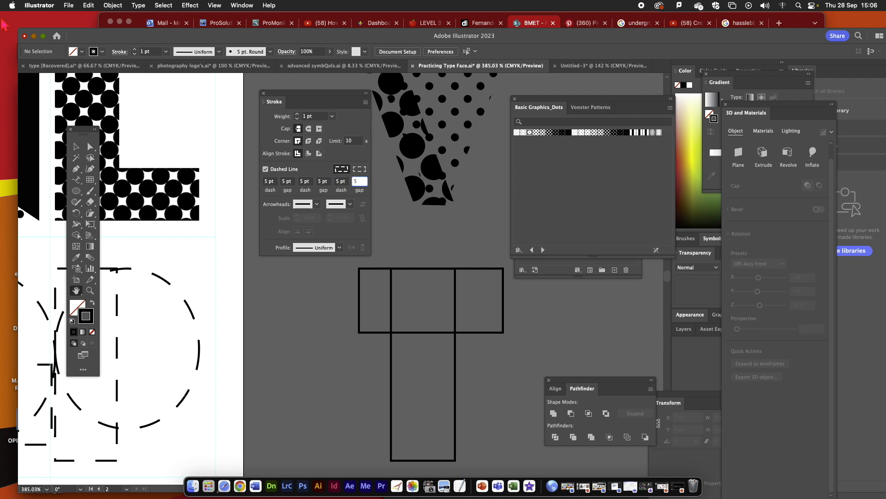
- Apply the 5 pt dashed line to both rectangles of the outlined T
left_click(76, 147)
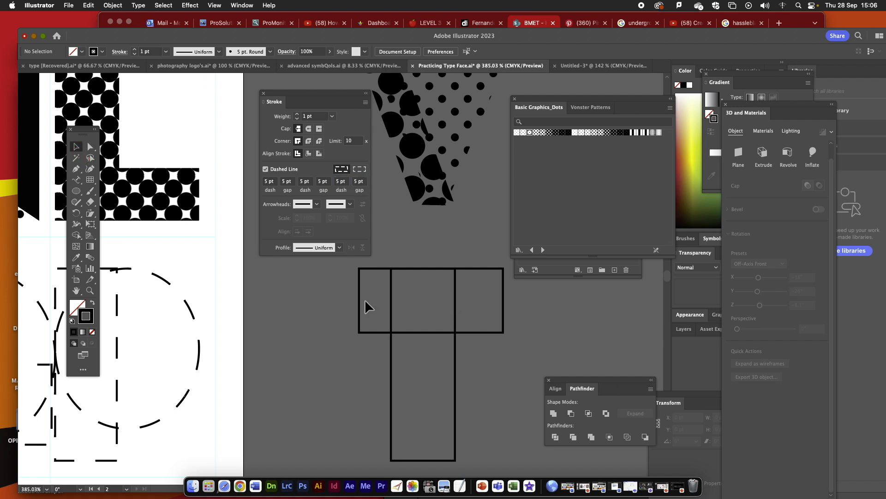
left_click(493, 356)
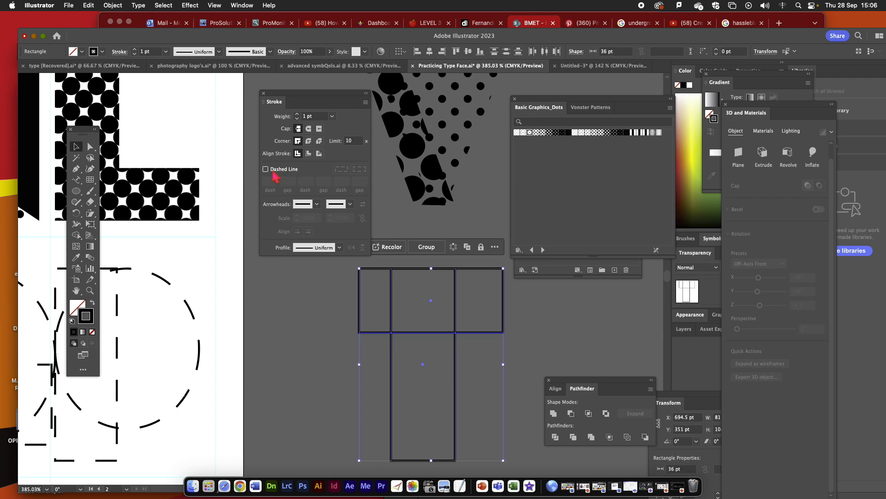
left_click(266, 170)
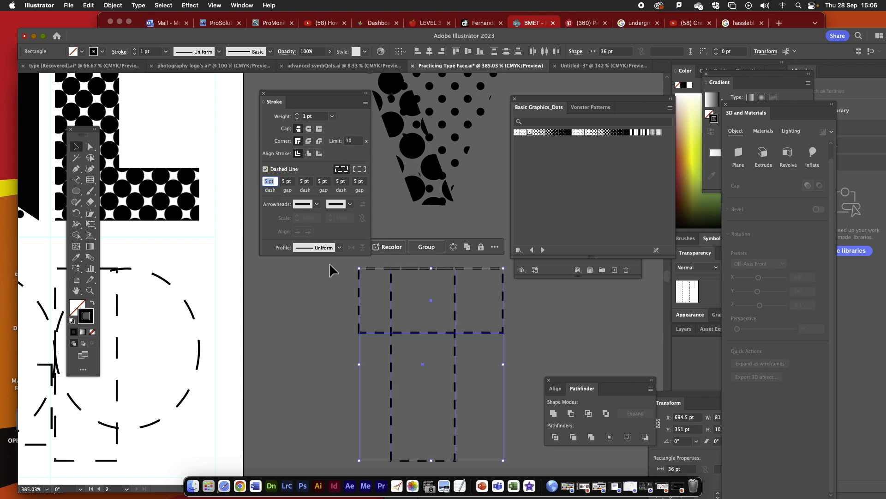
- Add arrowheads to both ends of the T's dashed strokes, with Arrow 3 at the start
left_click(317, 205)
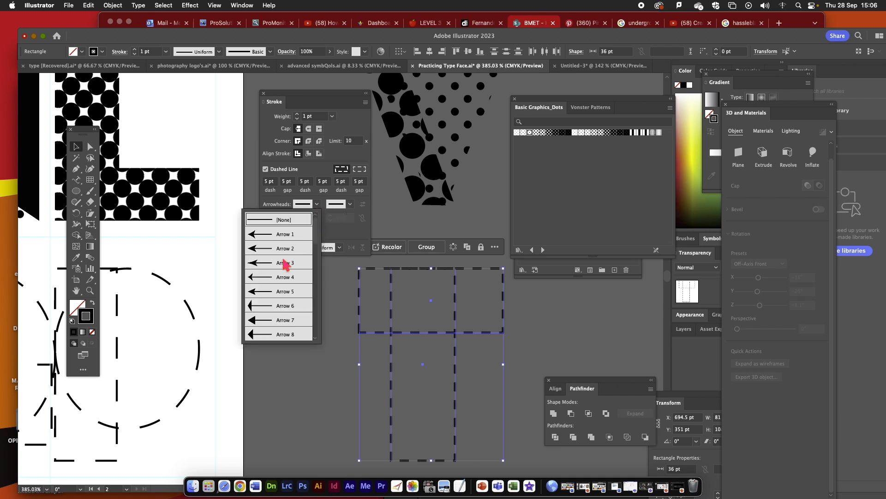
left_click(280, 263)
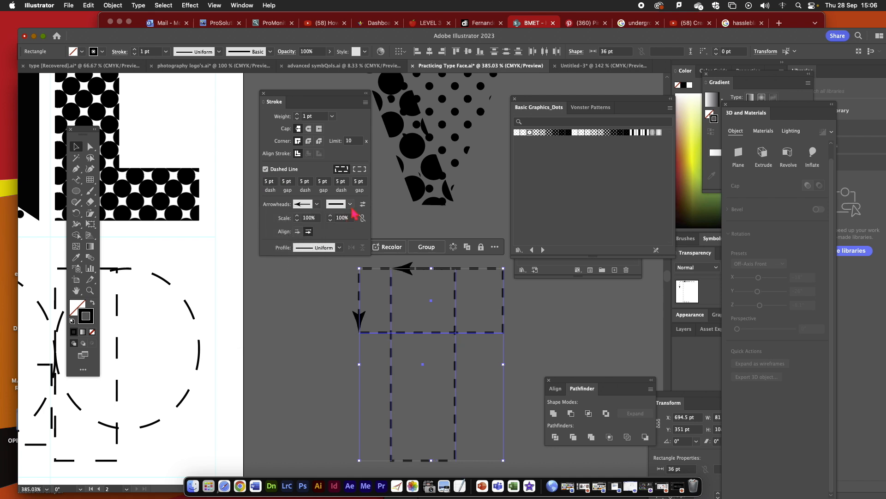
left_click(351, 205)
left_click(315, 254)
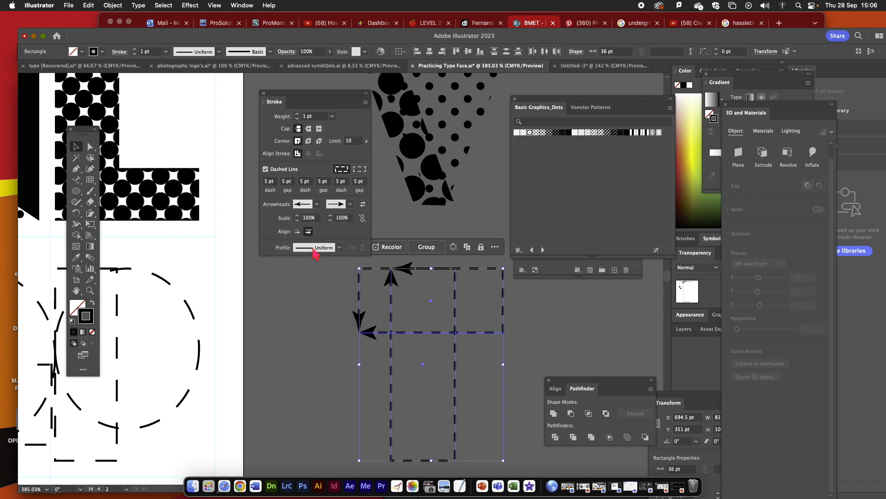
- Try the elliptical width profile and the asymmetrical tapered width profile on both rectangles of the T
left_click(339, 248)
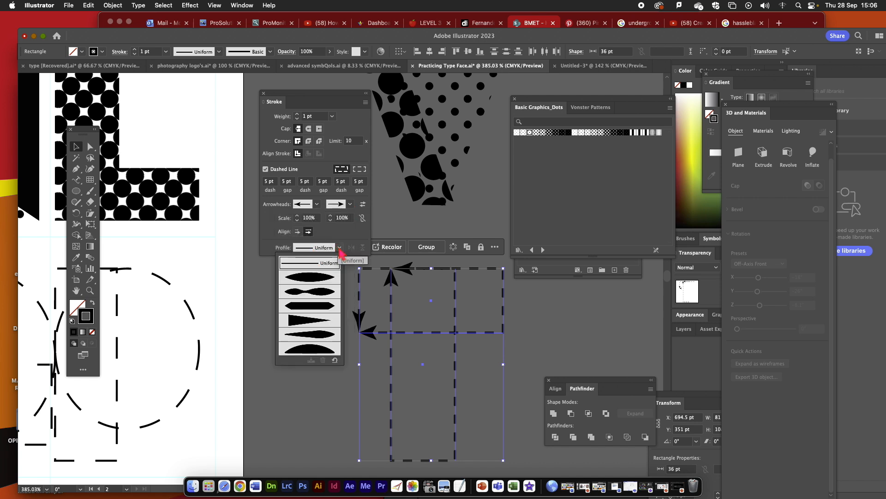
left_click(316, 278)
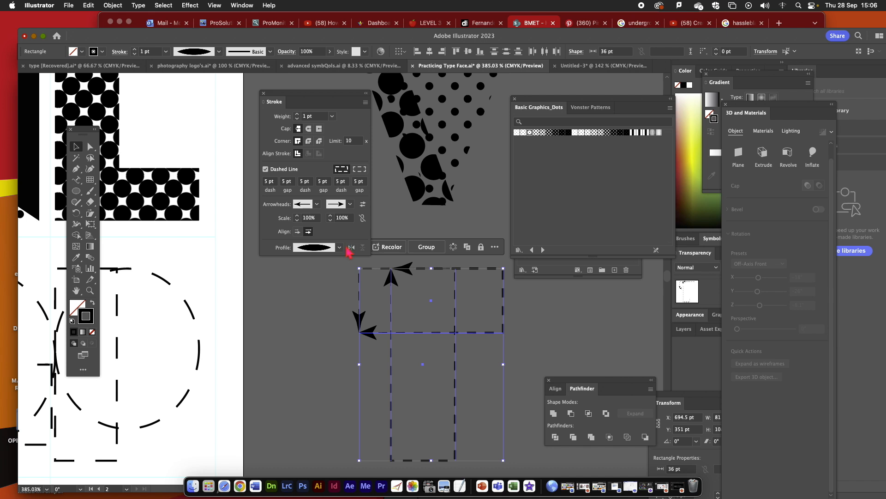
left_click(340, 248)
left_click(314, 340)
left_click(333, 352)
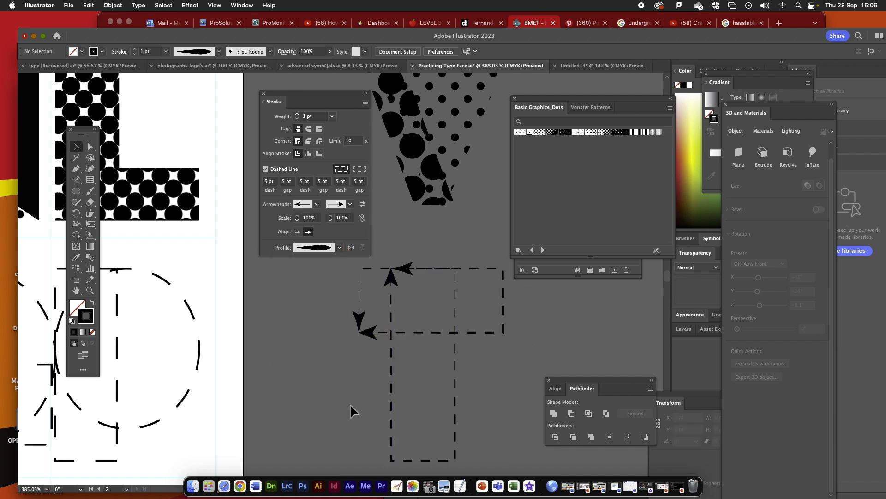
- Set the T crossbar's stroke weight to 4 pt and apply the half-ellipse width profile to it
left_click(491, 332)
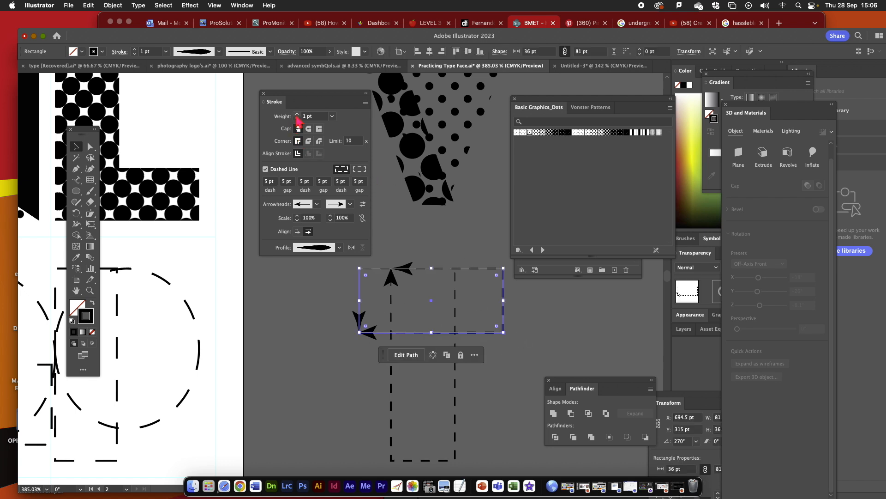
left_click(297, 114)
left_click(297, 114)
left_click(297, 115)
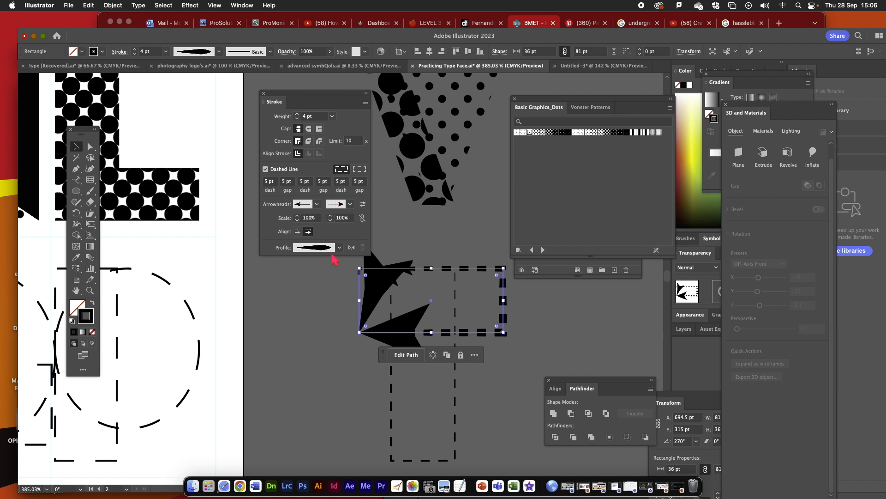
left_click(340, 248)
left_click(313, 351)
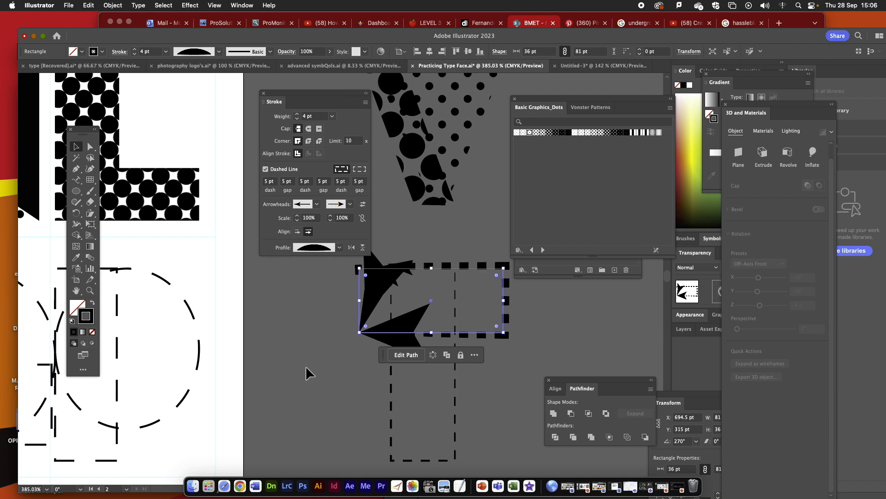
left_click(352, 337)
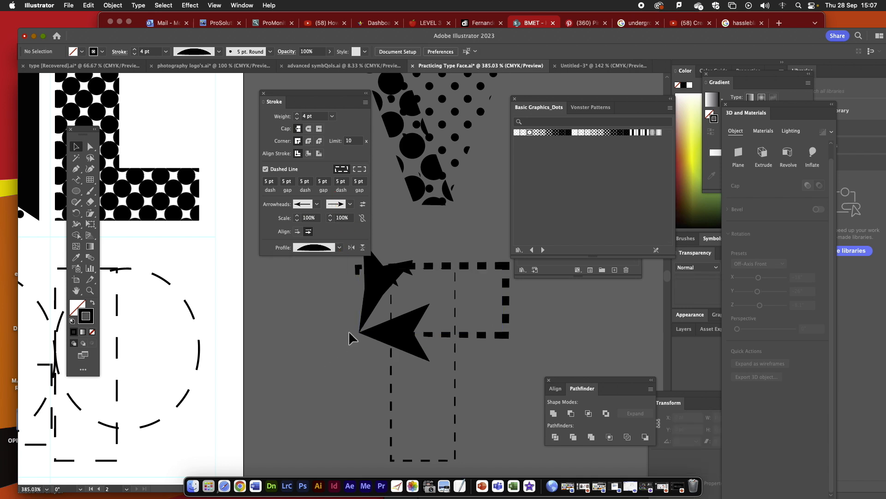
- Apply the half-ellipse width profile to the T's stem
left_click(392, 386)
left_click(340, 248)
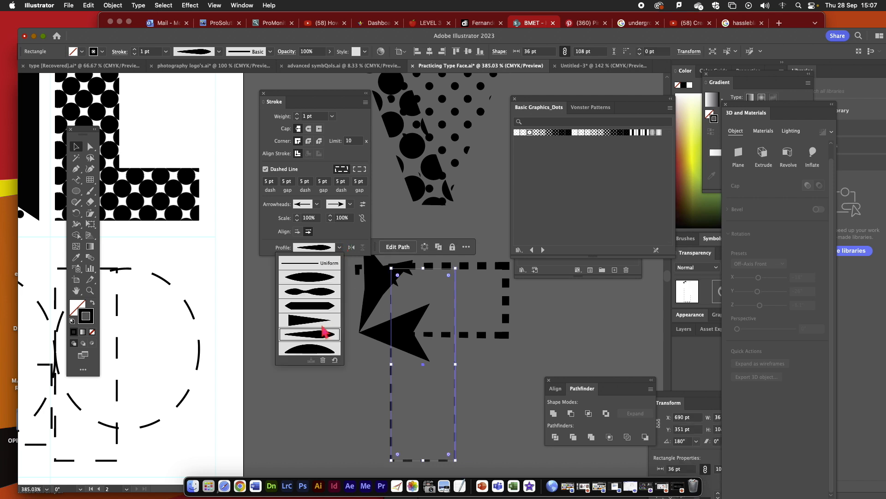
left_click(317, 349)
left_click(318, 379)
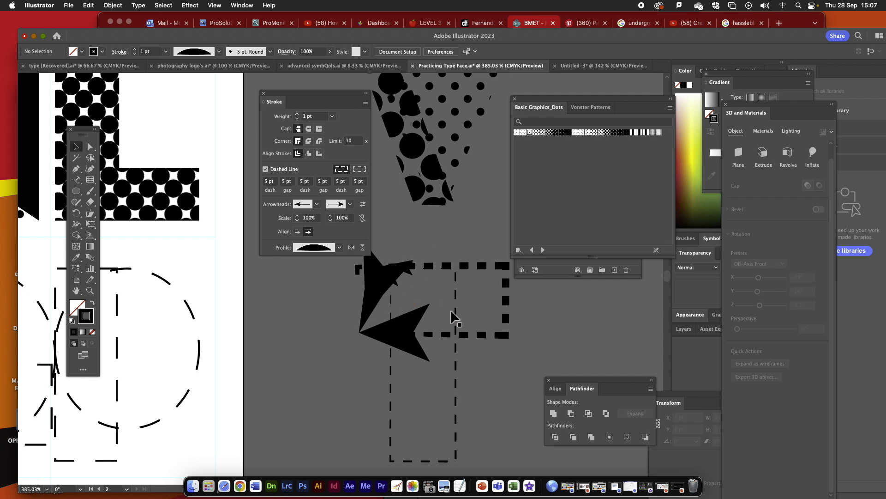
- Flip the crossbar's half-ellipse width profile across and along its path
left_click(500, 335)
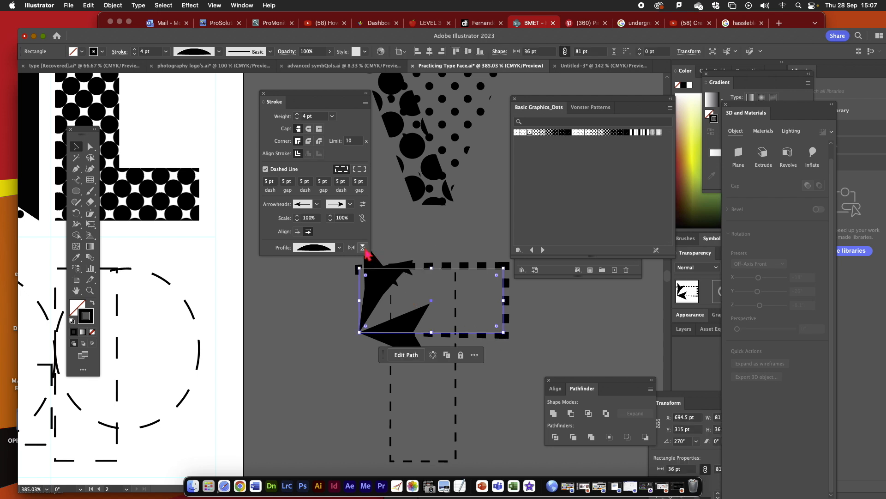
left_click(363, 248)
left_click(351, 248)
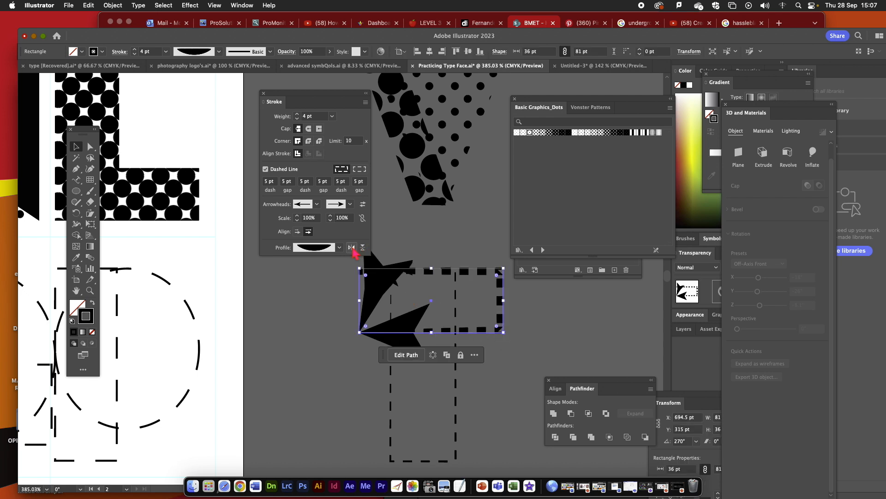
- Give the T's stem round stroke caps and move it right so it is centred under the crossbar
left_click(391, 400)
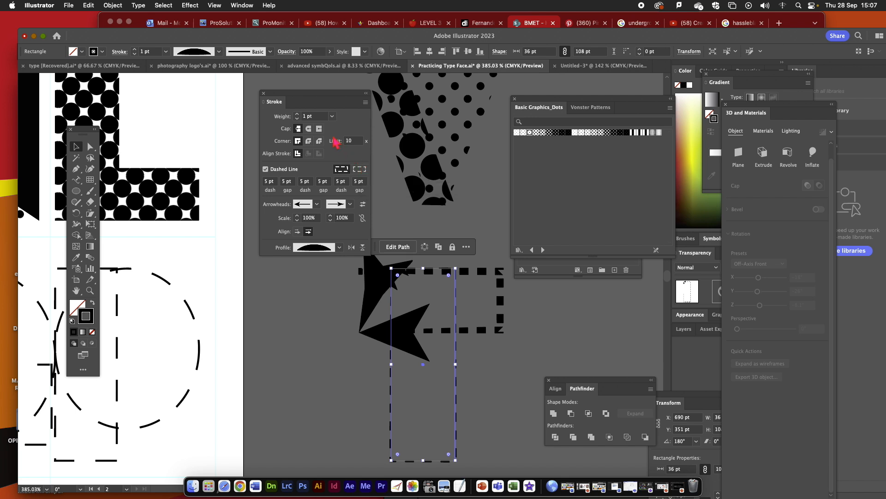
left_click(308, 130)
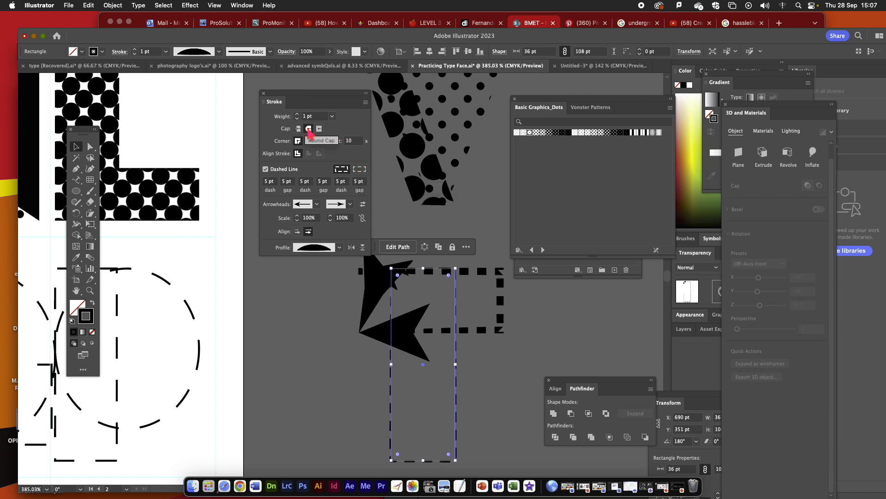
left_click(325, 388)
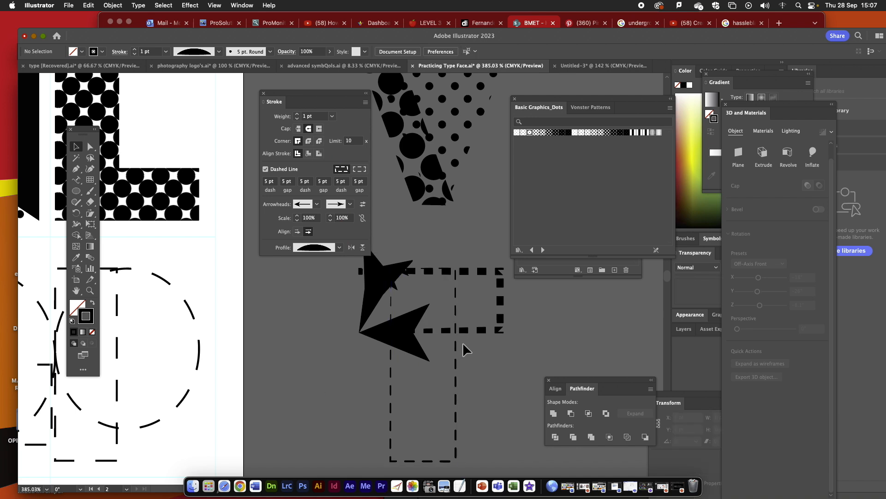
left_click_drag(457, 344, 473, 345)
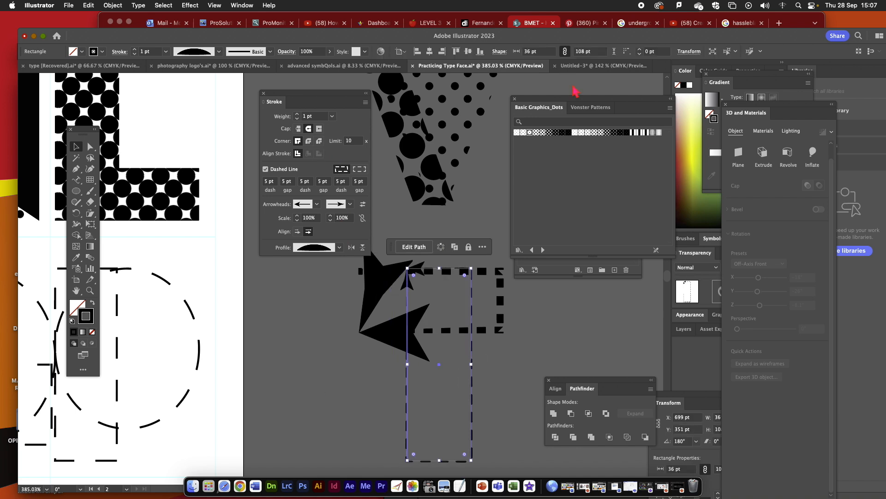
left_click(604, 66)
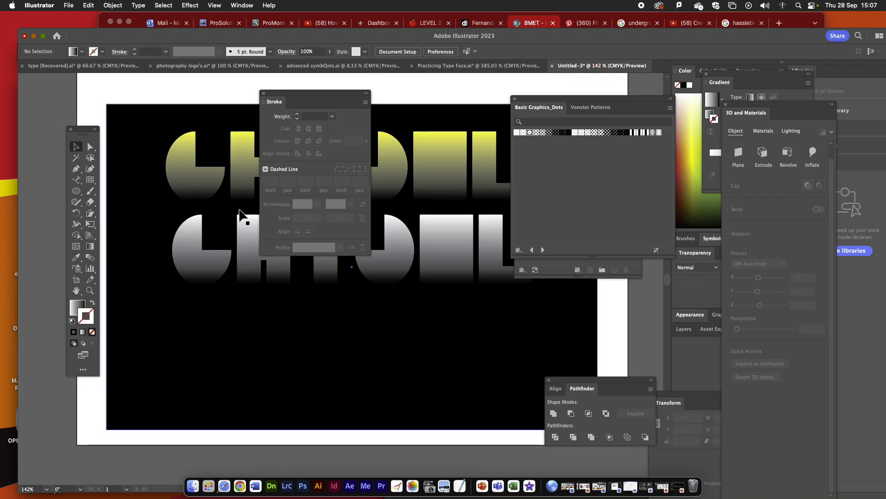
left_click(493, 68)
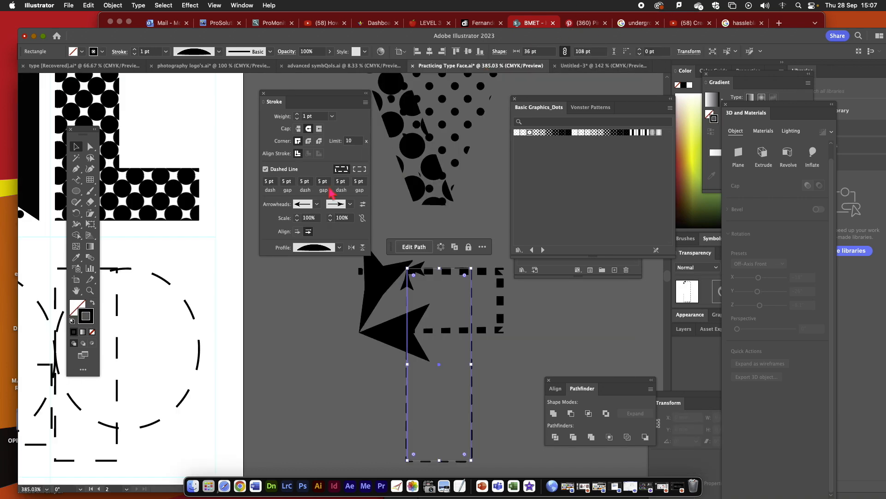
- Place a copy of the X's mauve rectangle outside the artboard, level with the X
left_click(77, 291)
left_click_drag(91, 432, 249, 121)
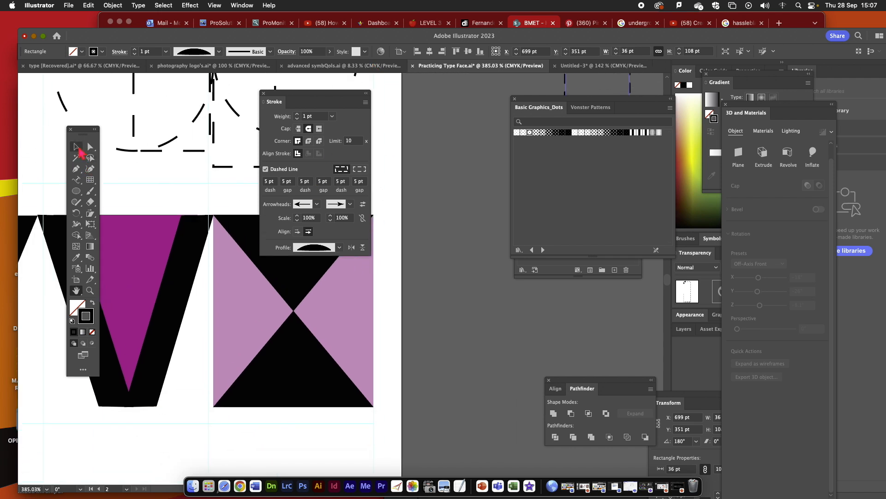
left_click(76, 147)
left_click(279, 310)
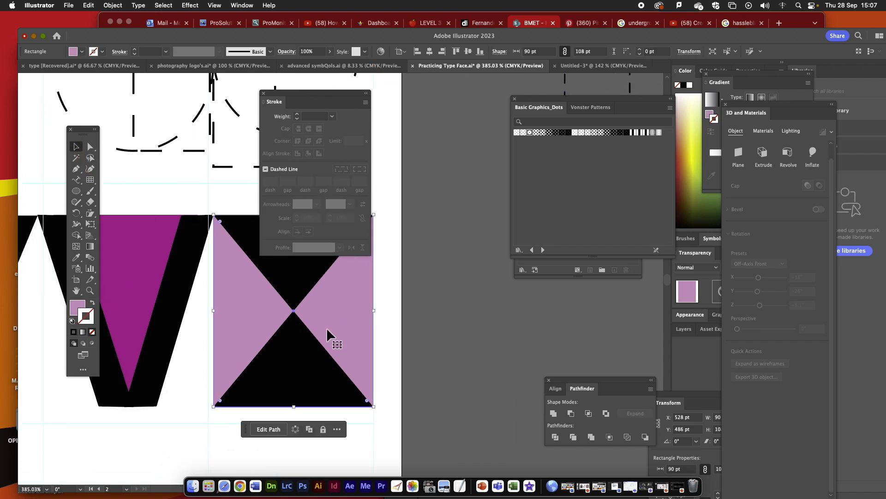
left_click_drag(327, 332, 549, 342)
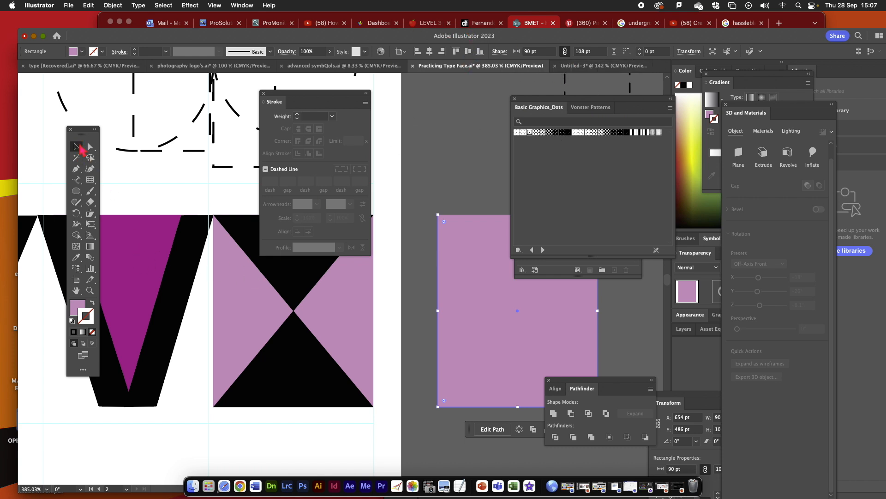
- Copy the V's pieces into the Untitled-3 document, place them at the black artboard's lower left and unite them into one shape
left_click(168, 267)
left_click(120, 291, "shift")
left_click(102, 392, "shift")
key("super")
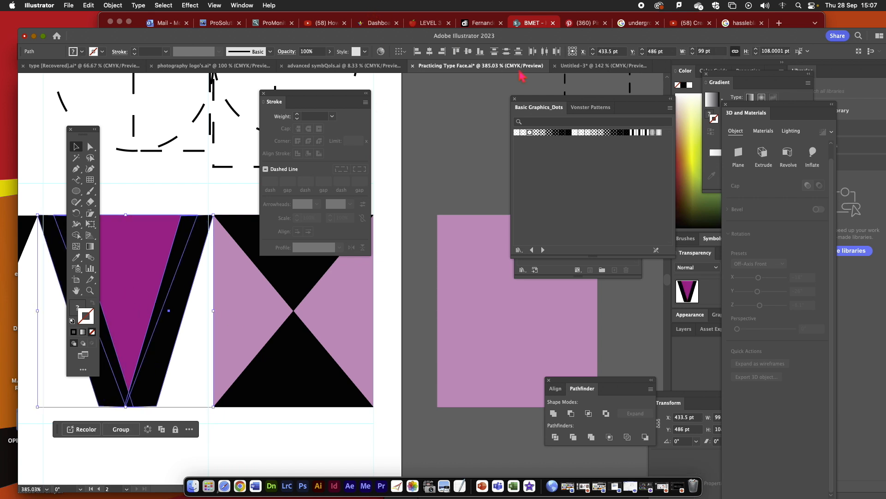
left_click(603, 65)
key("super+v")
left_click_drag(339, 287, 139, 352)
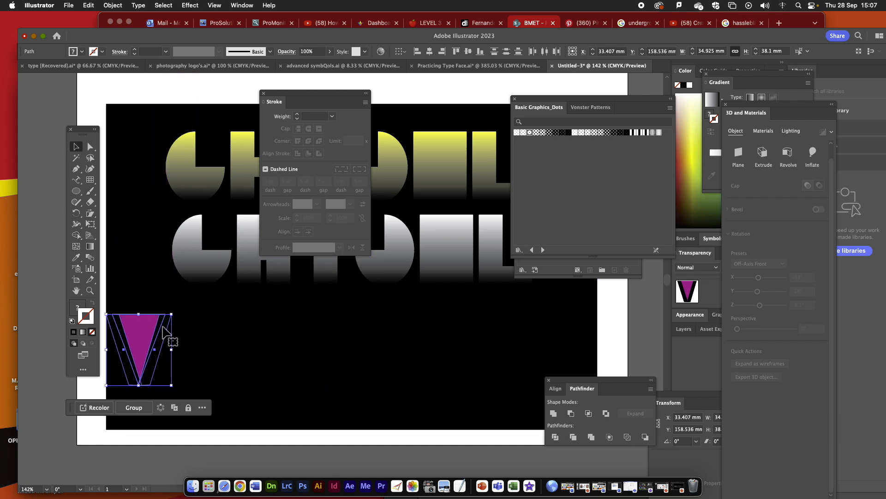
left_click(553, 413)
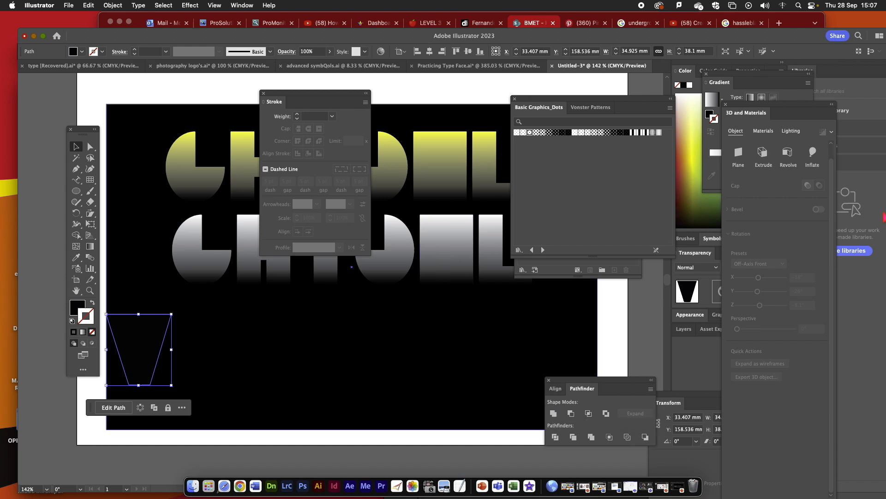
- Fill the united V with the yellow-to-brown linear gradient swatch, keeping the gradient settings within reach
left_click_drag(792, 111, 703, 263)
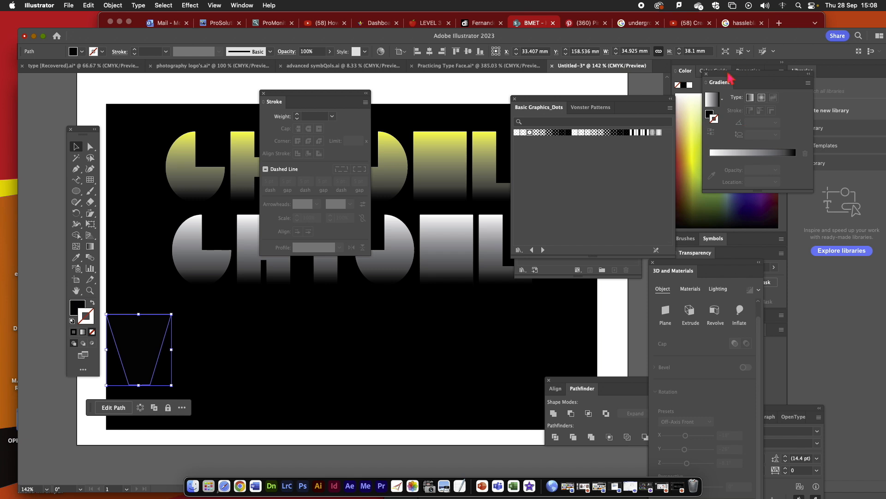
left_click_drag(728, 82, 439, 207)
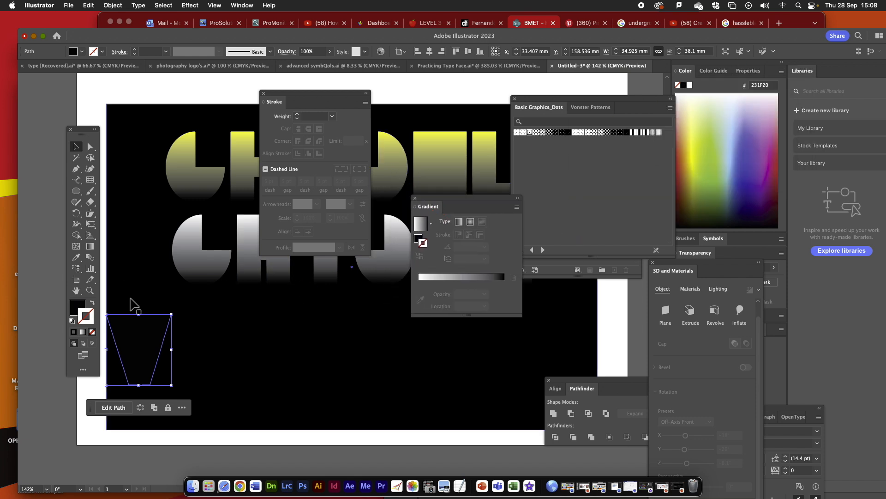
left_click(75, 306)
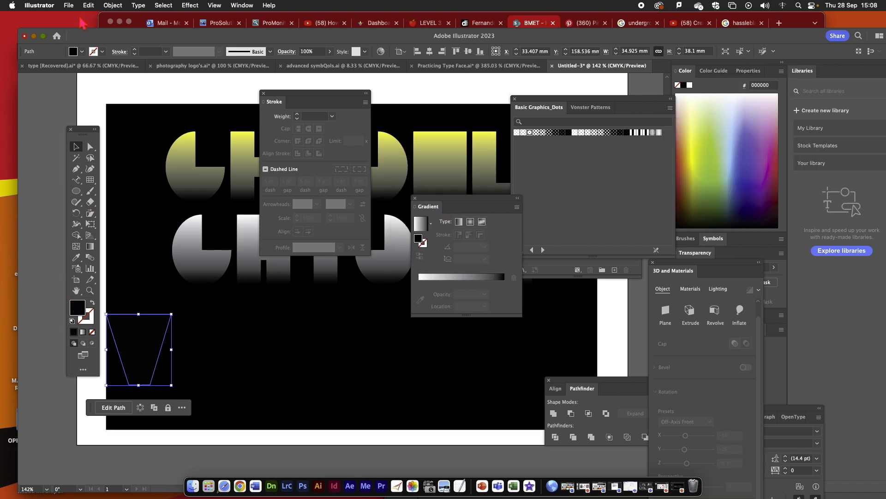
left_click(81, 51)
left_click(13, 87)
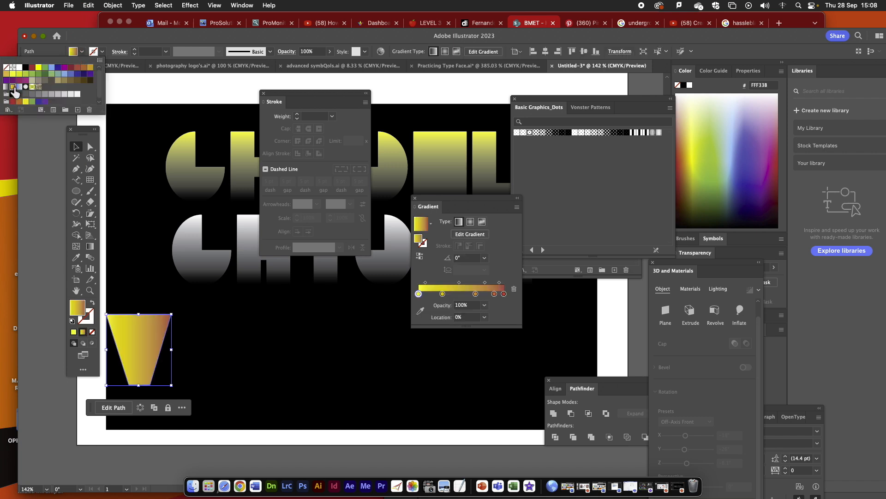
- Remove the three intermediate colour stops from the V's gradient, leaving only the yellow and reddish-brown end stops
left_click(444, 296)
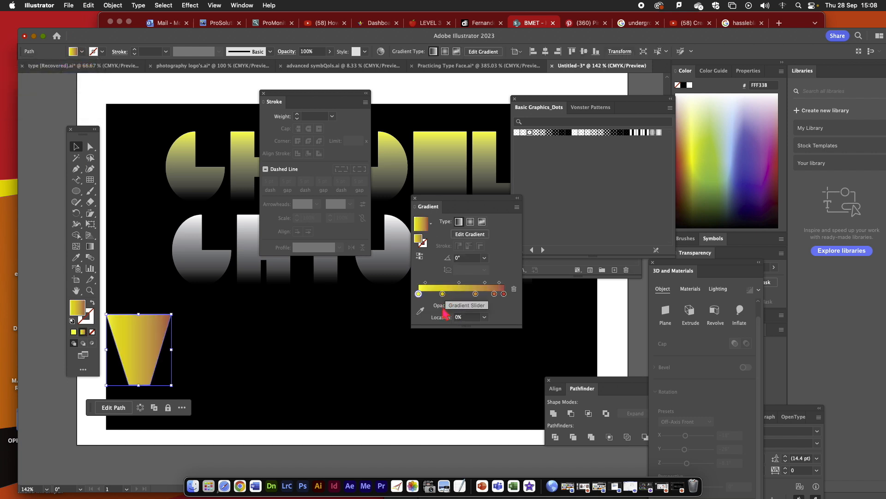
left_click_drag(443, 296, 477, 315)
left_click(502, 294)
left_click_drag(495, 295, 497, 317)
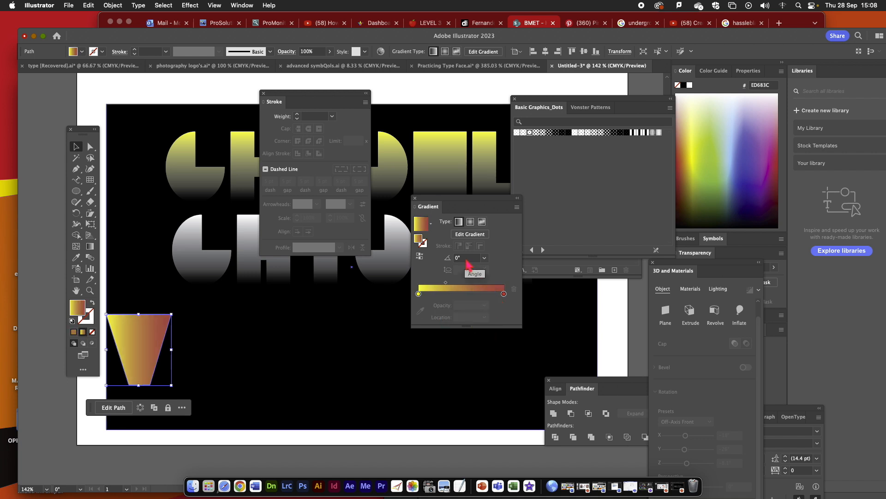
- Set the V's gradient angle to -90° and move the V slightly right and down
left_click(460, 257)
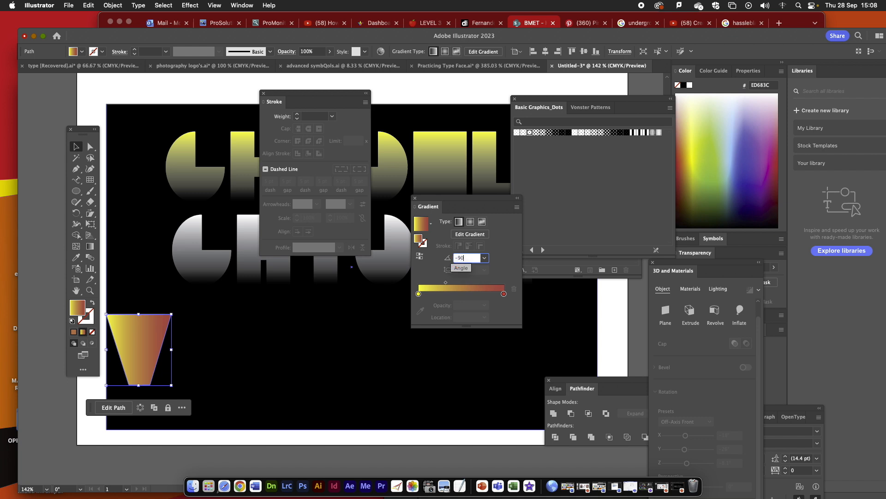
type("-90")
key("Return")
left_click_drag(158, 358, 193, 368)
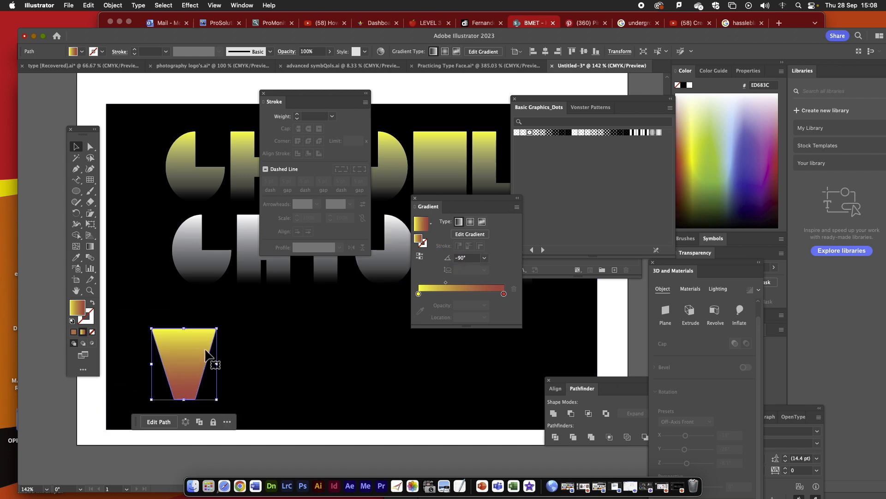
- Change the gradient's end stop to black (231F20) so the V fades from yellow into the background
double_click(504, 294)
left_click(406, 375)
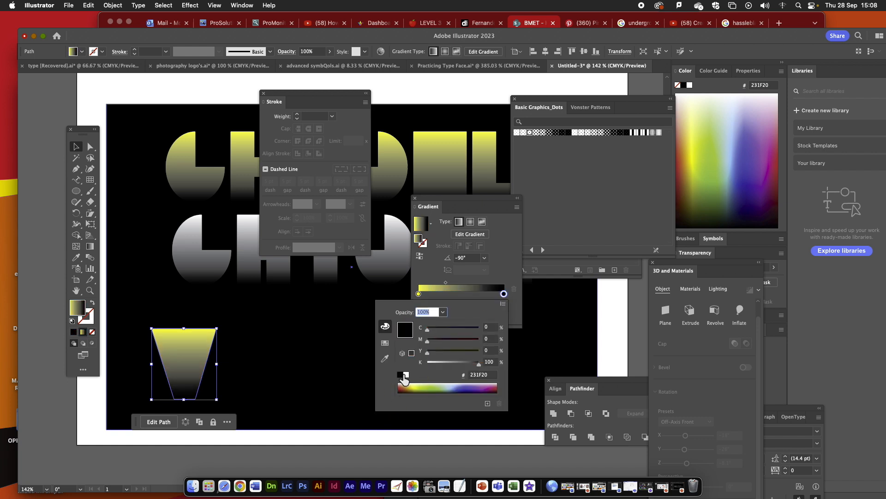
left_click(277, 359)
left_click(272, 354)
- Duplicate the V to the right of the original and change the copy's gradient type to radial
left_click(199, 353)
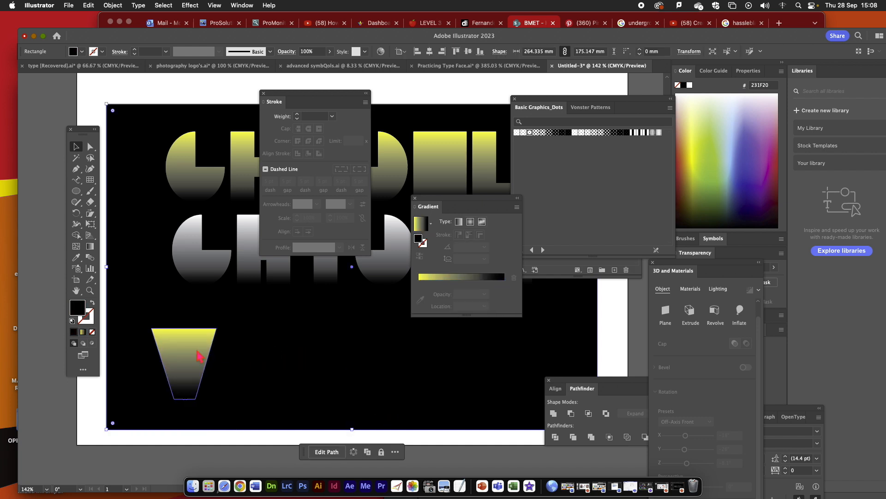
key("super+c")
key("super+v")
left_click_drag(340, 293, 289, 367)
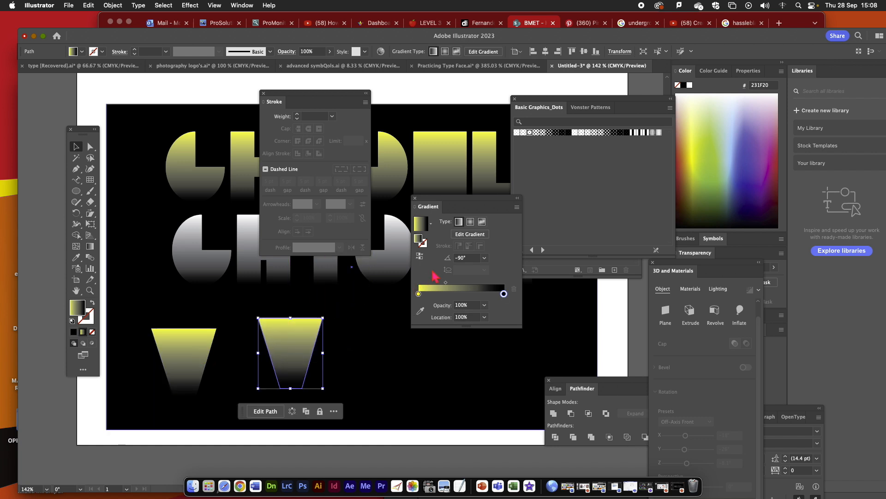
left_click(471, 223)
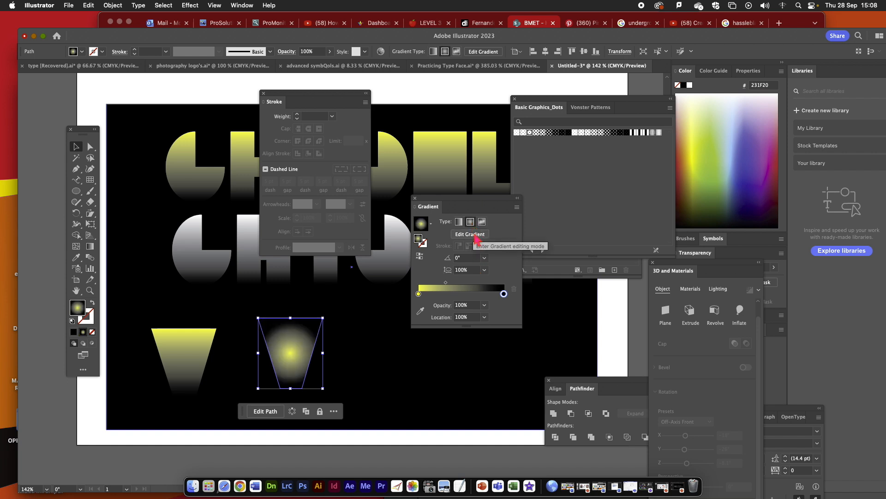
- Shift the radial gradient's yellow centre to the V's right edge and move its black stop to about 92%
left_click(475, 238)
left_click_drag(325, 354, 344, 354)
left_click_drag(403, 353, 400, 356)
left_click(373, 372)
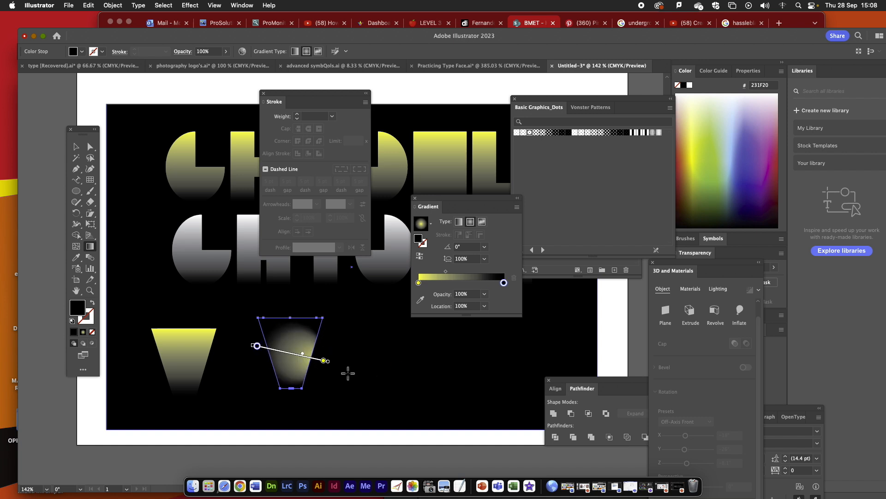
left_click_drag(257, 345, 263, 347)
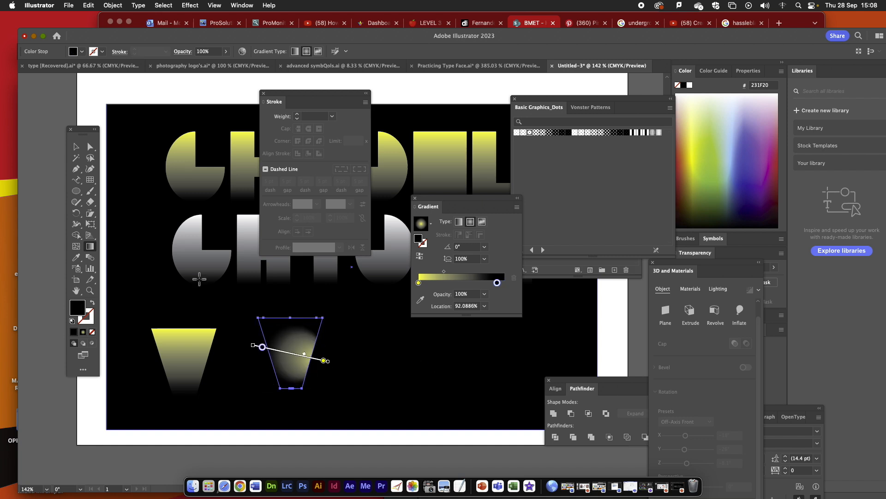
- Move the radial-gradient V closer to the first V and place a duplicate of it to its right
left_click(76, 146)
left_click_drag(287, 342, 262, 341)
key("super+c")
key("super+v")
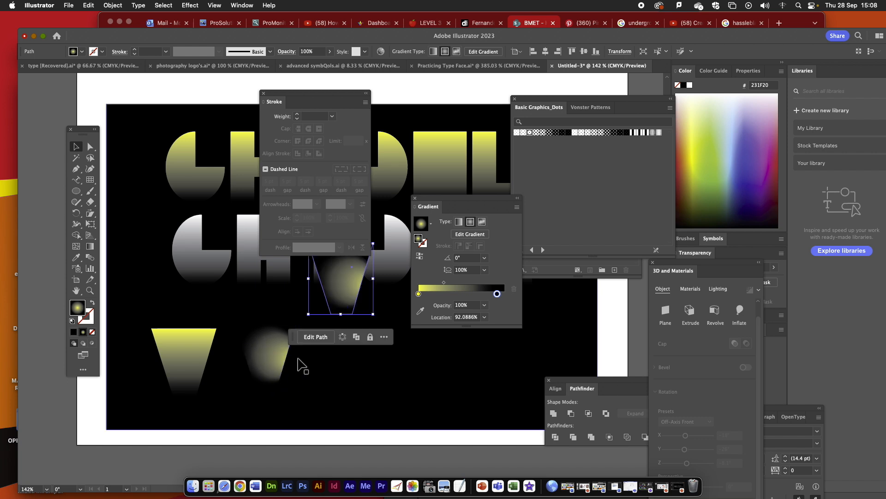
left_click_drag(342, 304, 352, 378)
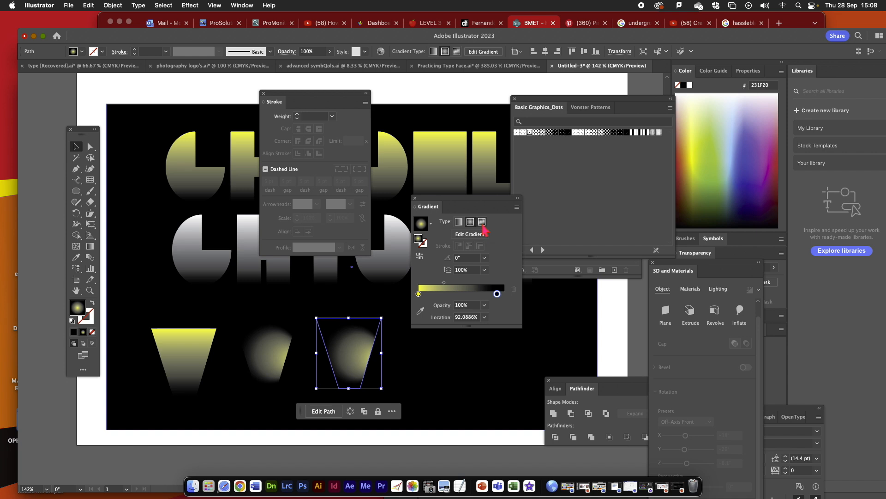
- Convert the third V to a freeform gradient with points and colour its upper-left point dark blue (1F3467)
left_click(482, 222)
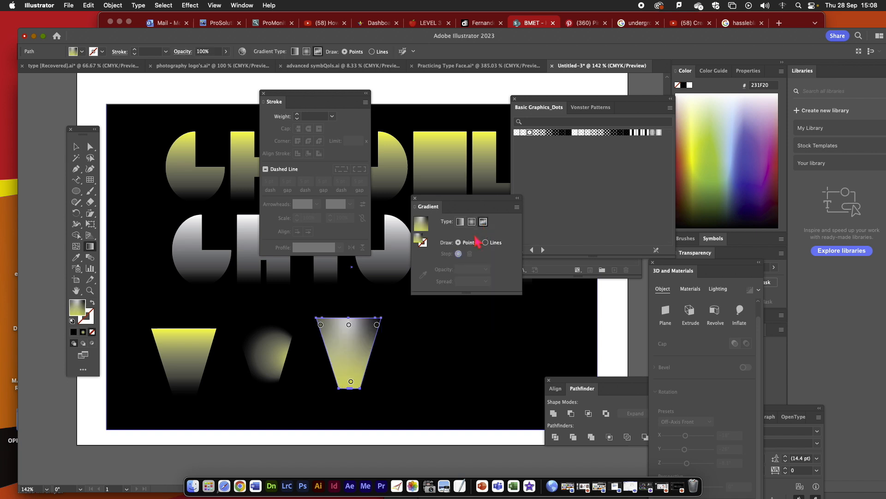
key("super+equal")
key("super+equal")
key("super+equal")
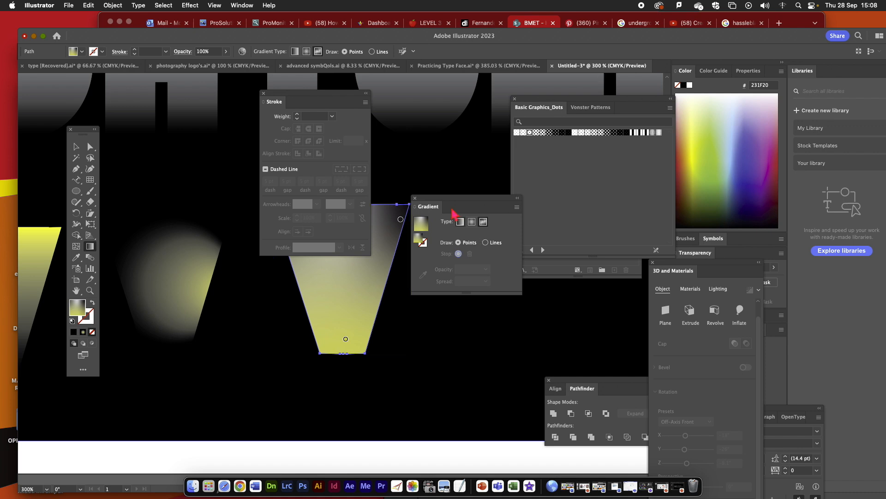
left_click_drag(330, 105, 196, 133)
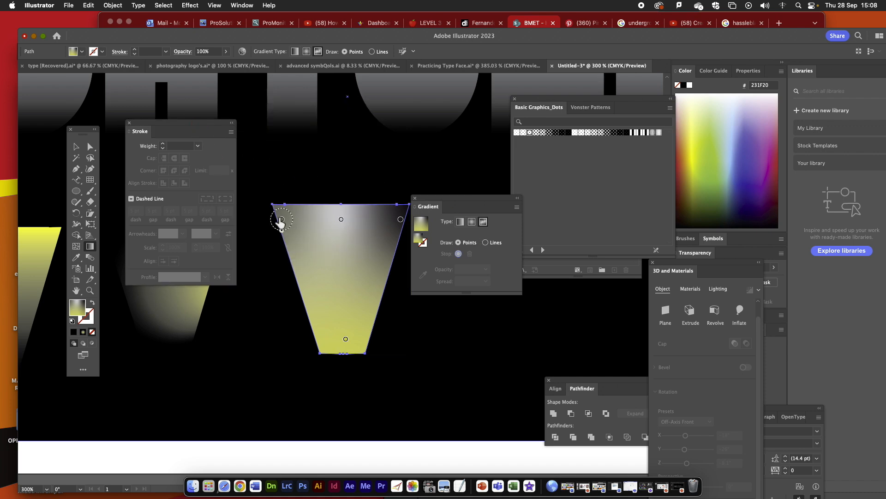
left_click(282, 220)
double_click(282, 220)
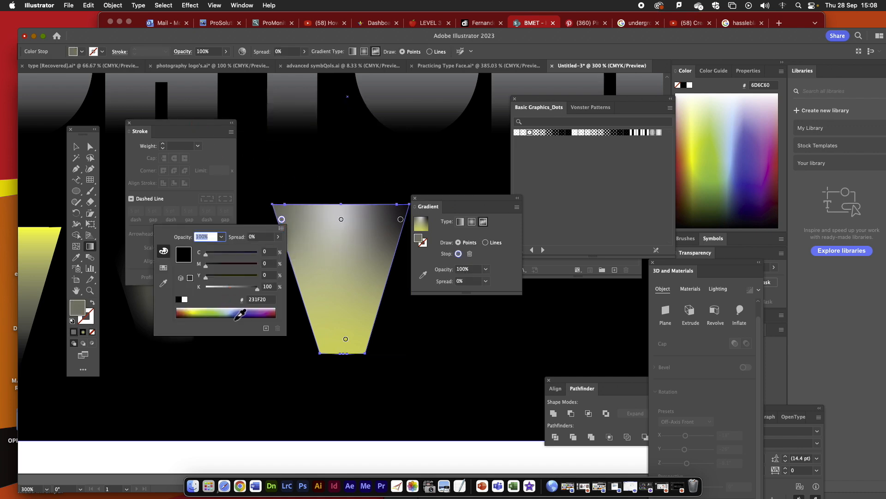
left_click(237, 313)
- Colour the freeform gradient's upper-right point brown (944120) and its bottom point purple
double_click(401, 220)
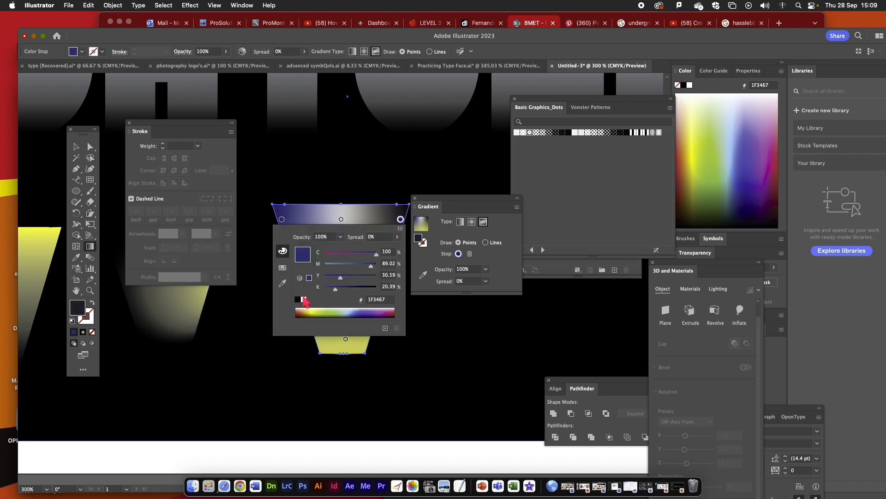
left_click(307, 314)
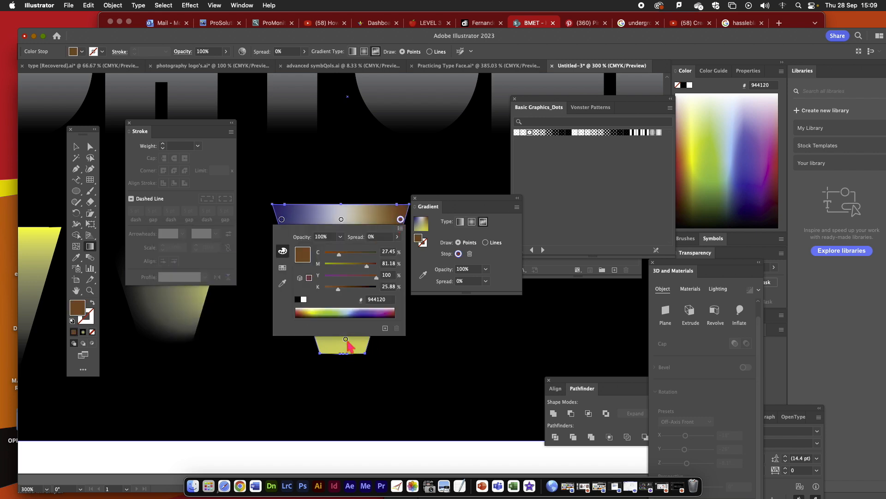
double_click(346, 339)
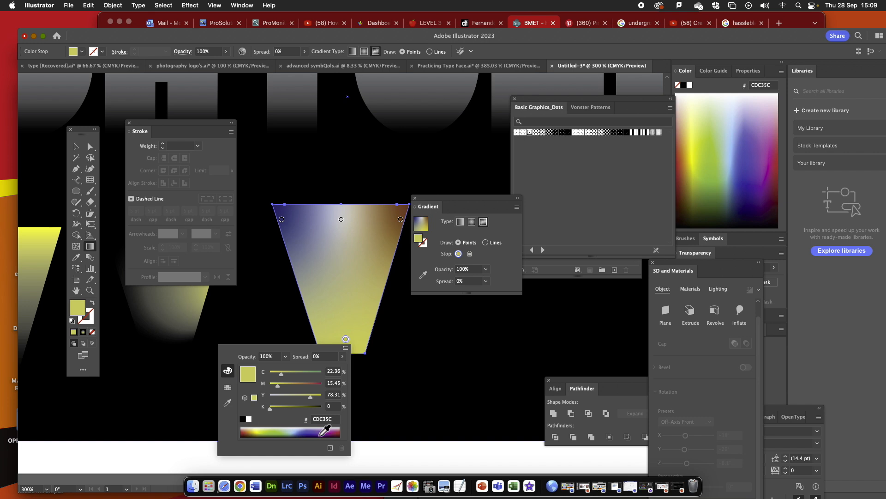
left_click(326, 433)
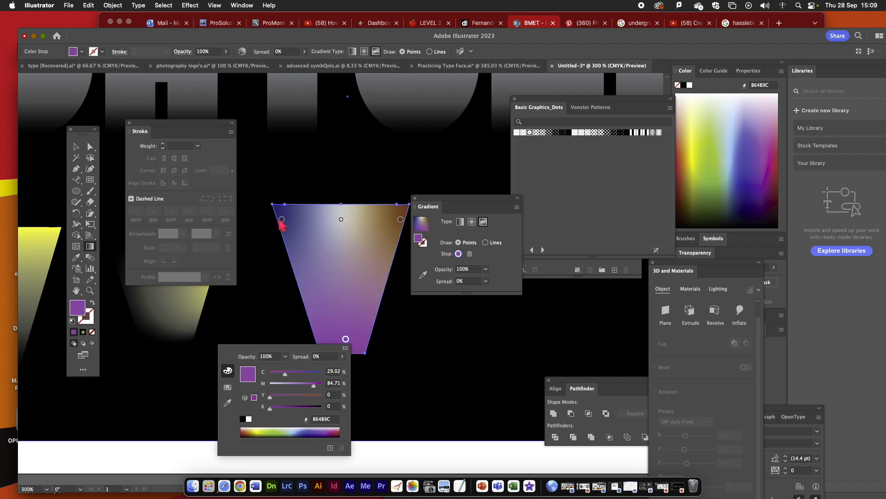
- Move the blue, purple and brown gradient points further into the V, keeping the freeform gradient in points mode
left_click_drag(282, 219, 332, 253)
left_click_drag(346, 339, 349, 306)
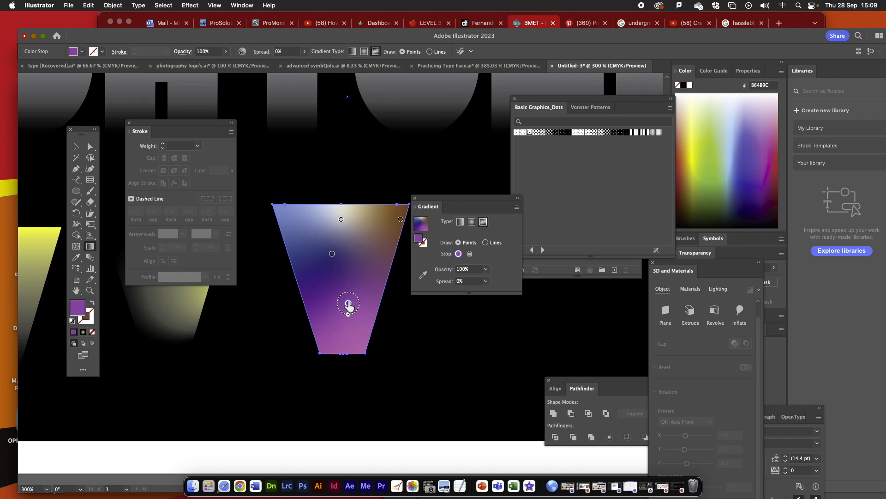
left_click_drag(400, 222, 364, 222)
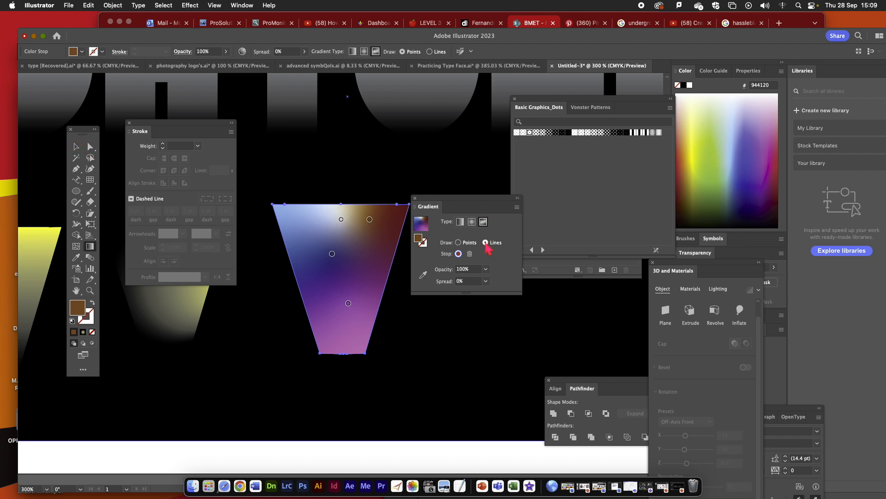
left_click(459, 243)
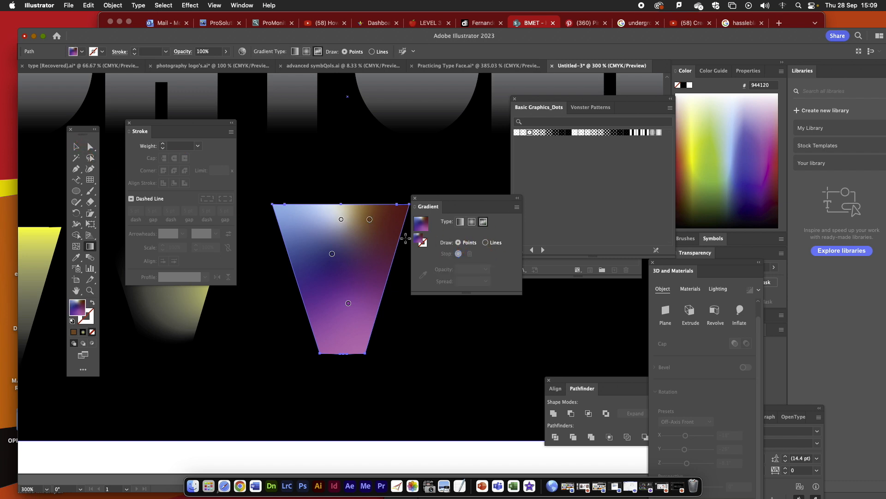
- Move the upper-right brown gradient point beside the blue point and delete the extra brown point near the V's right edge
left_click_drag(369, 219, 326, 255)
left_click_drag(391, 254, 367, 246)
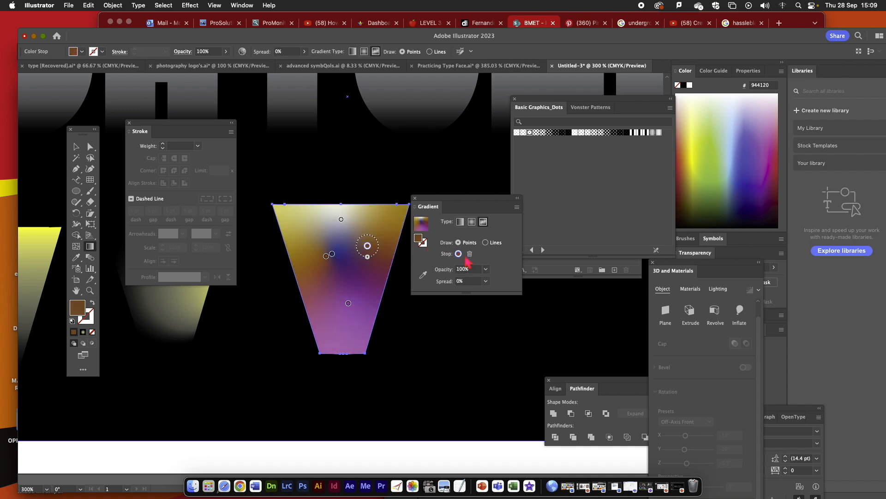
left_click(470, 255)
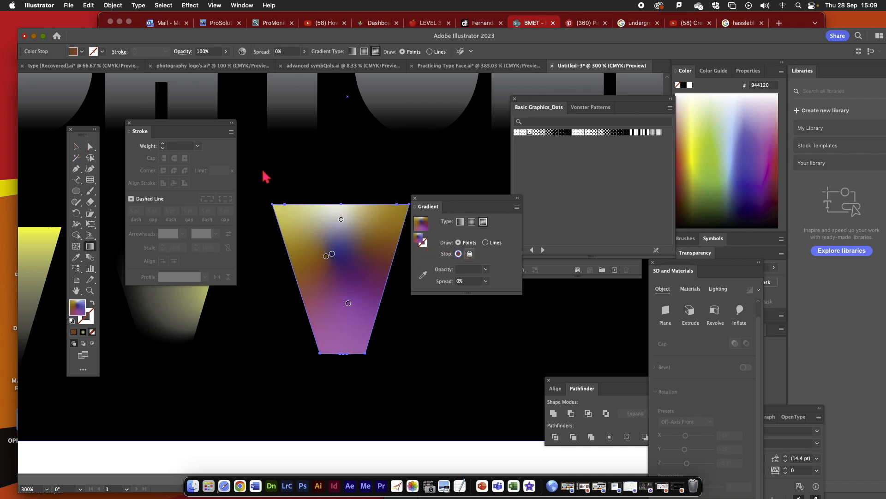
key("v")
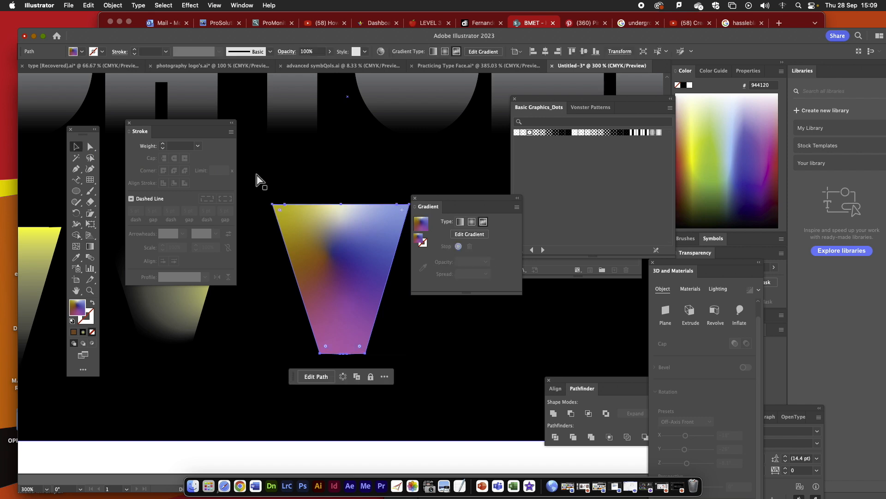
- Show the artboard at 100% and move the Stroke and Gradient panels clear of the gradient letters
key("super+1")
mouse_move(203, 131)
left_mouse_down()
mouse_move(112, 96)
mouse_move(121, 87)
left_mouse_up()
left_click_drag(473, 207, 556, 251)
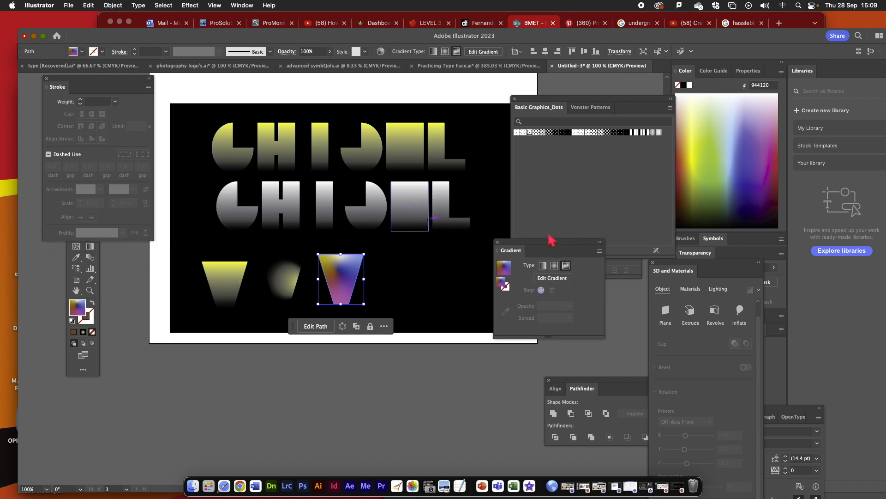
- Switch to the Practicing Type Face document and examine its rows of patterned, dashed and coloured letters at 150%
left_click(489, 66)
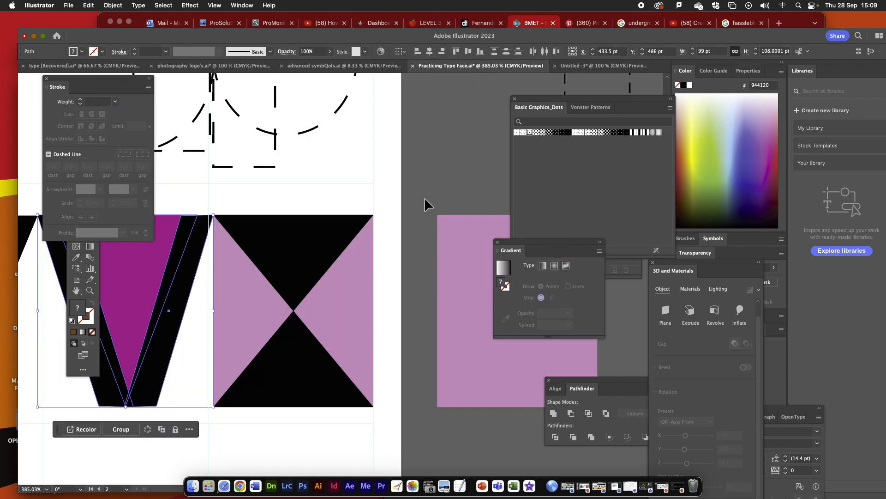
key("super+minus")
key("super+minus")
key("super+minus")
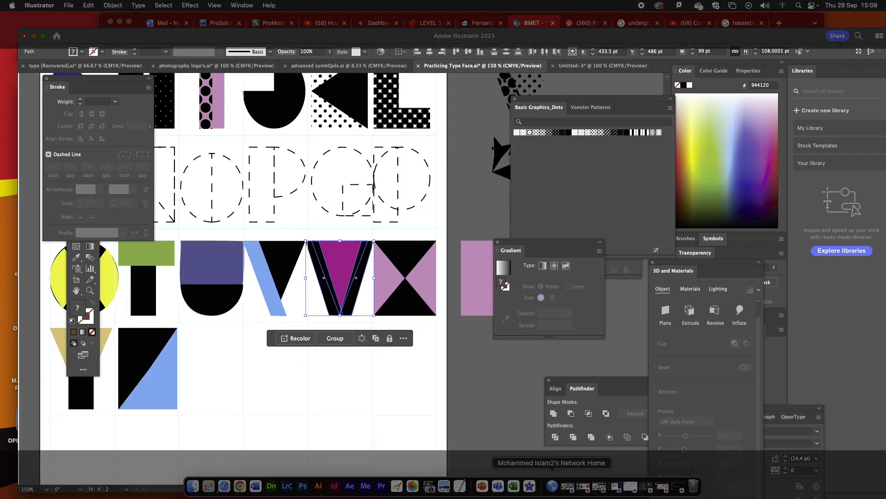